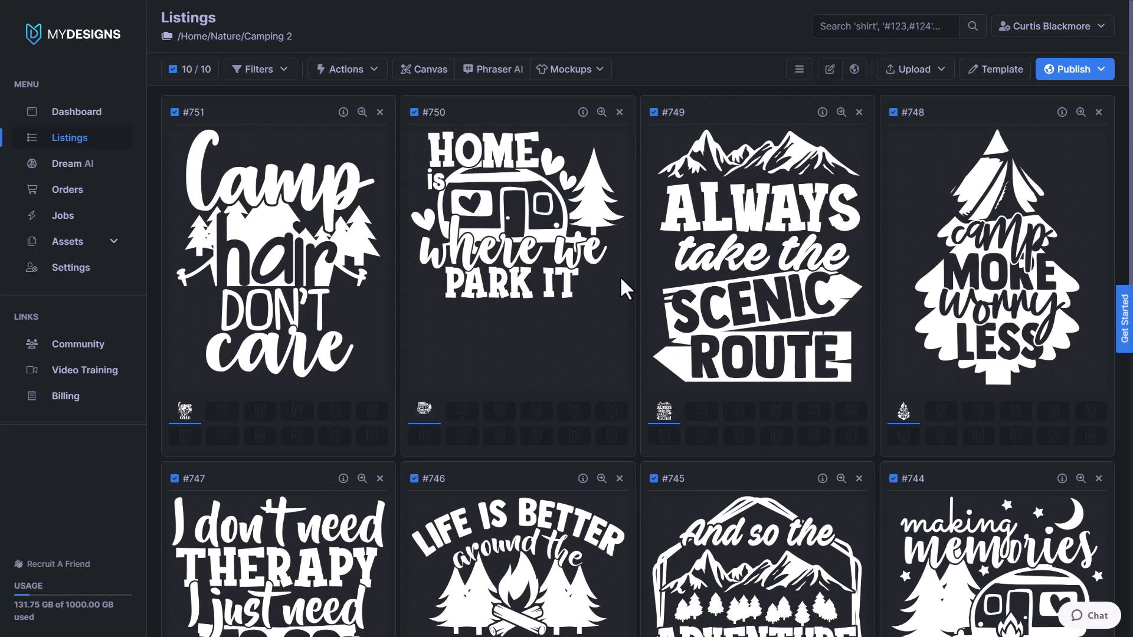
Choose Image Mockups from the Mockups menu for the ten selected camping listings
{"action": "left_click", "coordinate": [601, 76]}
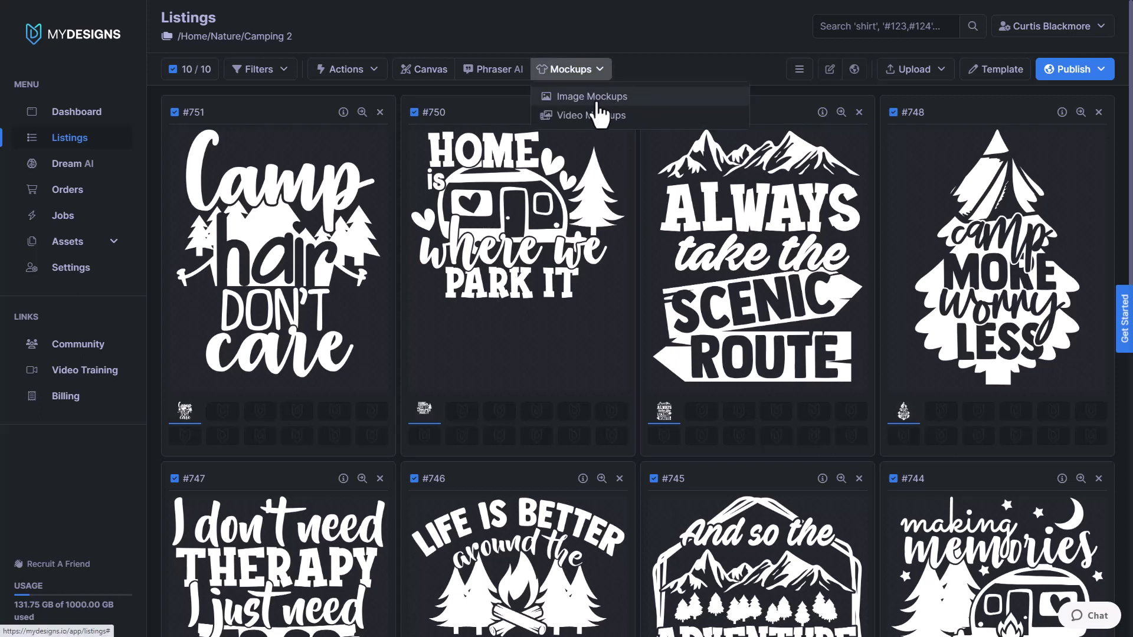
{"action": "left_click", "coordinate": [597, 98]}
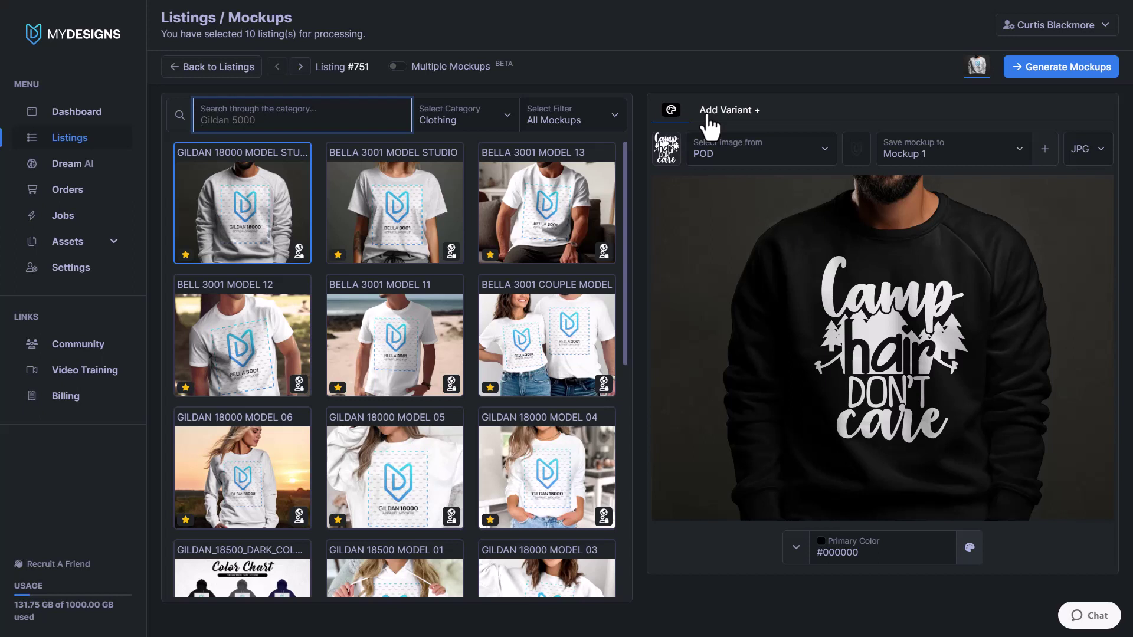
Keep the first sweatshirt variant black and add a second variant in blue #055fad
{"action": "left_click", "coordinate": [916, 332]}
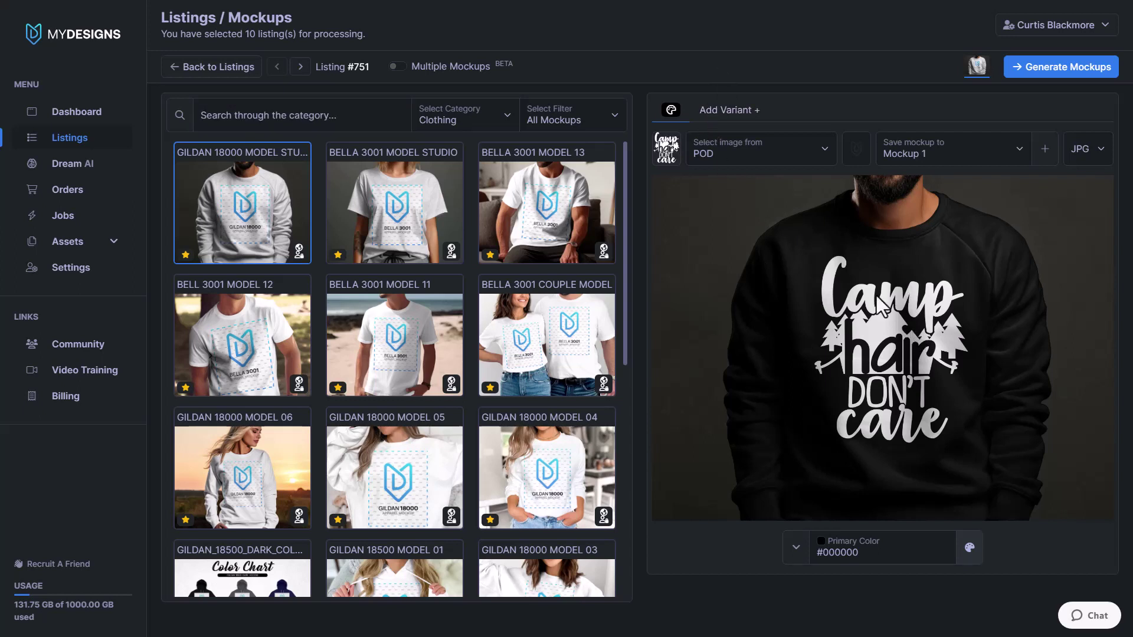
{"action": "left_click", "coordinate": [968, 547]}
{"action": "left_click_drag", "start_coordinate": [958, 421], "coordinate": [944, 484]}
{"action": "left_click", "coordinate": [869, 389]}
{"action": "left_click", "coordinate": [729, 110]}
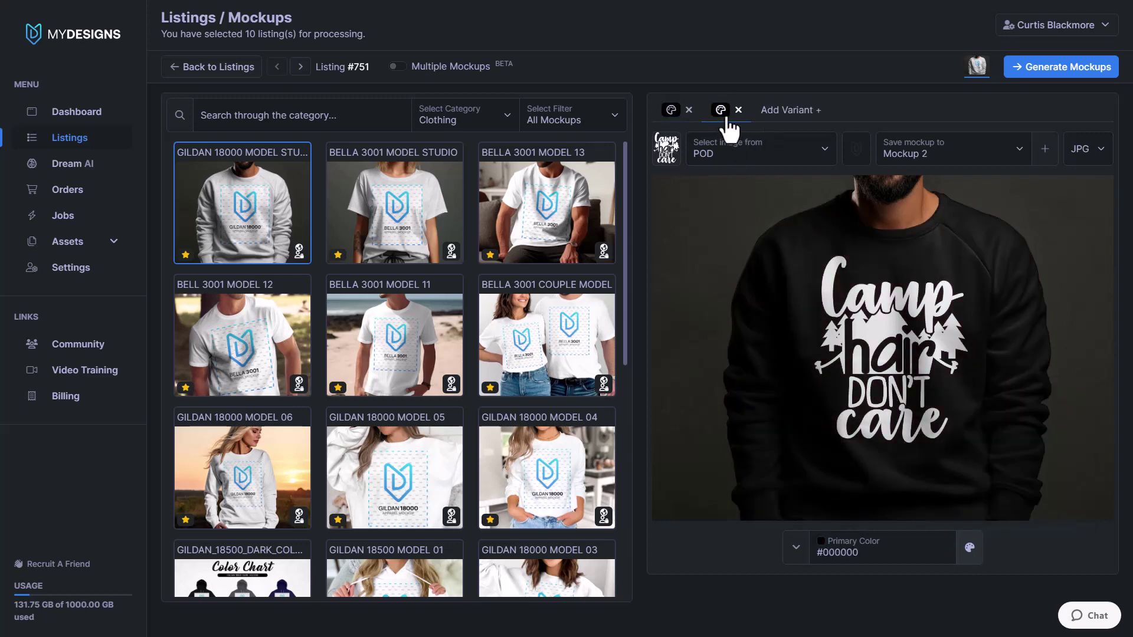
{"action": "left_click", "coordinate": [968, 548]}
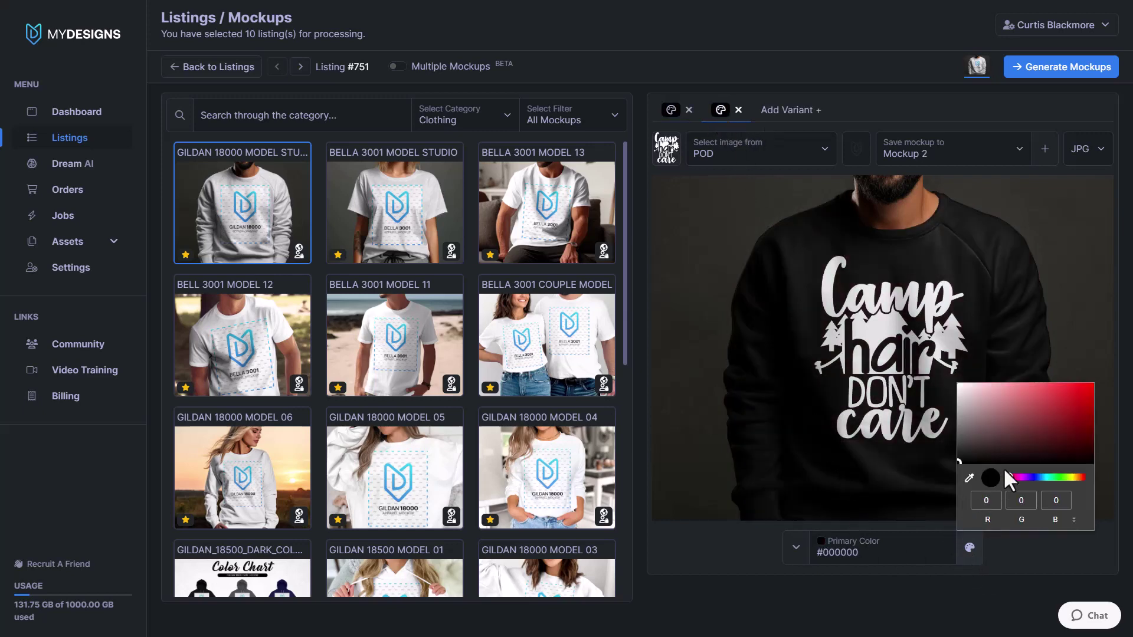
{"action": "left_click", "coordinate": [1039, 477]}
{"action": "left_click", "coordinate": [1088, 406]}
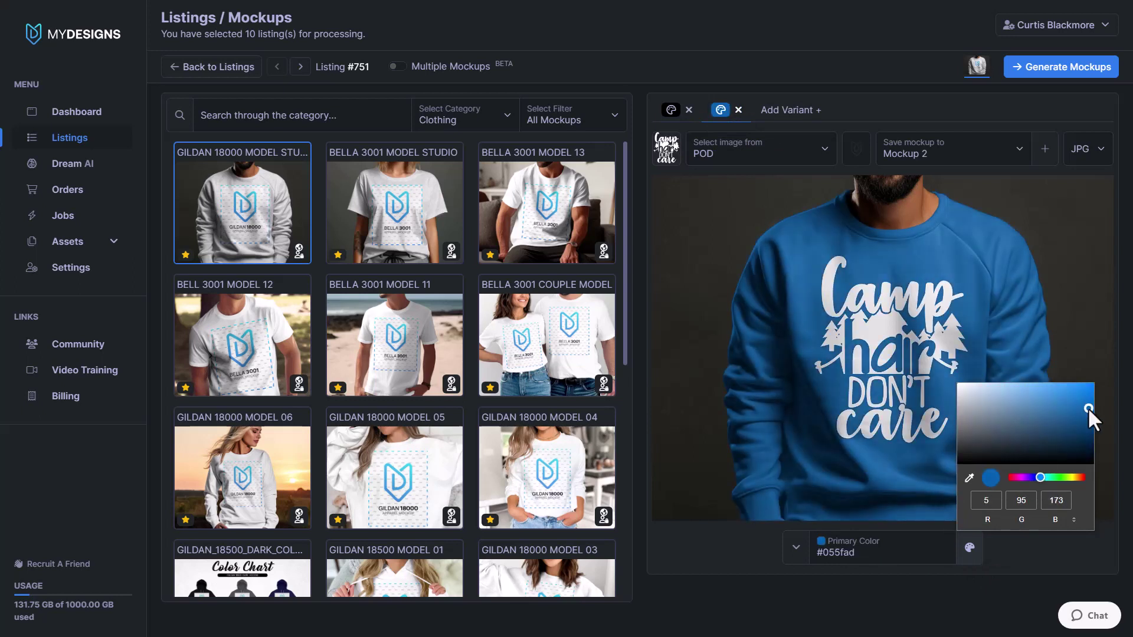
{"action": "left_click", "coordinate": [830, 282]}
Add third and fourth variants in green #168823 and red #d90808
{"action": "left_click", "coordinate": [785, 111]}
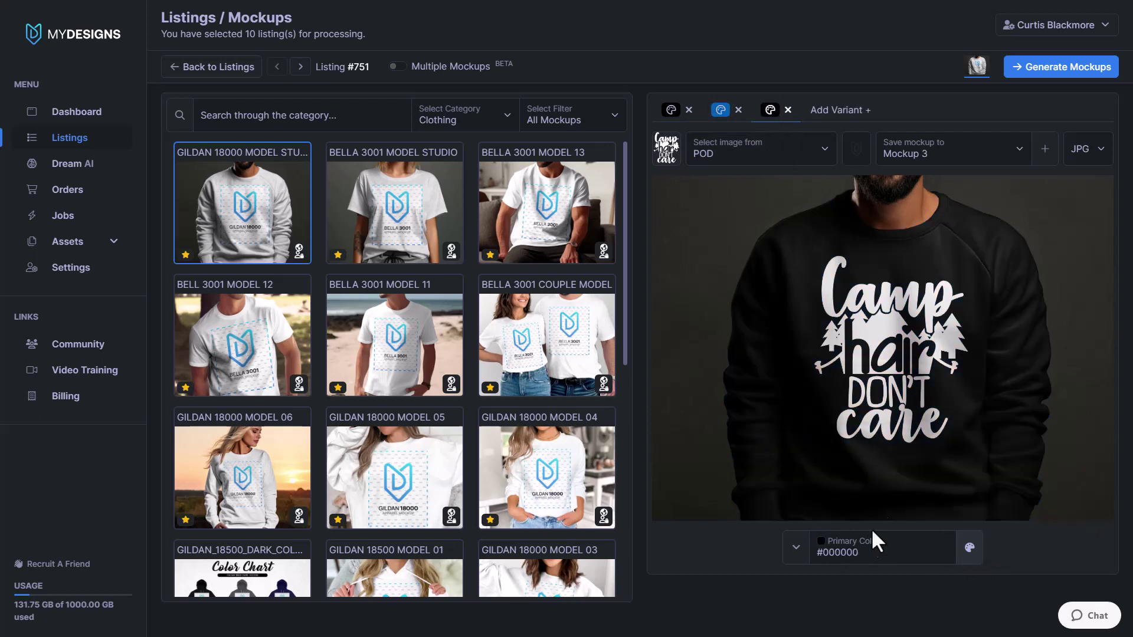
{"action": "left_click", "coordinate": [969, 548]}
{"action": "left_click", "coordinate": [1053, 478]}
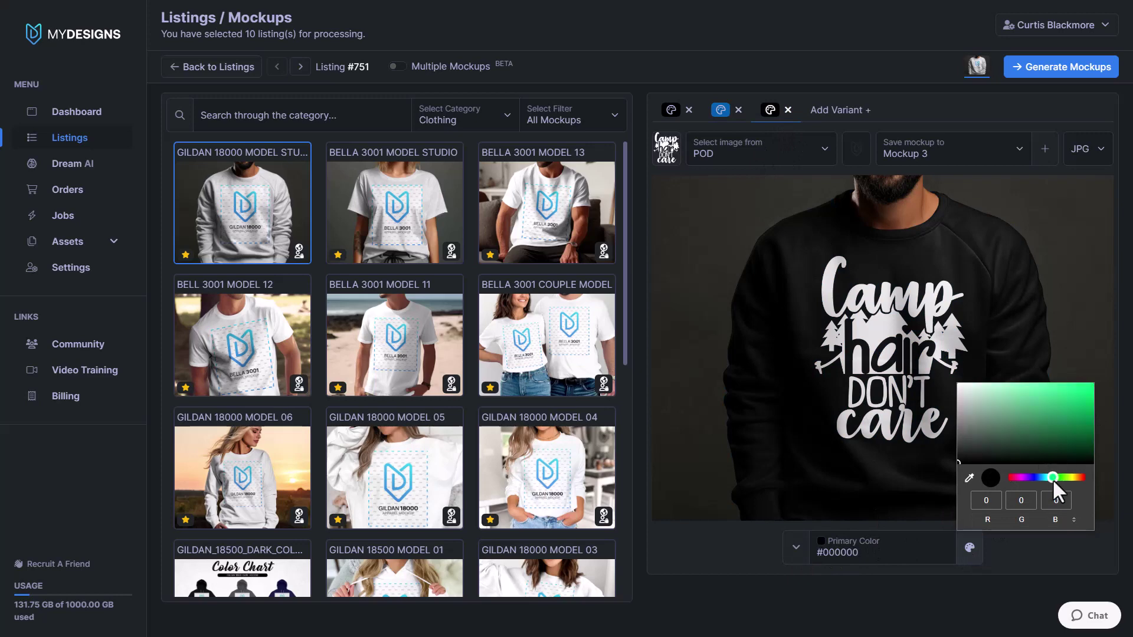
{"action": "mouse_move", "coordinate": [1074, 442]}
{"action": "left_mouse_down"}
{"action": "mouse_move", "coordinate": [1082, 409]}
{"action": "mouse_move", "coordinate": [1071, 421]}
{"action": "left_mouse_up"}
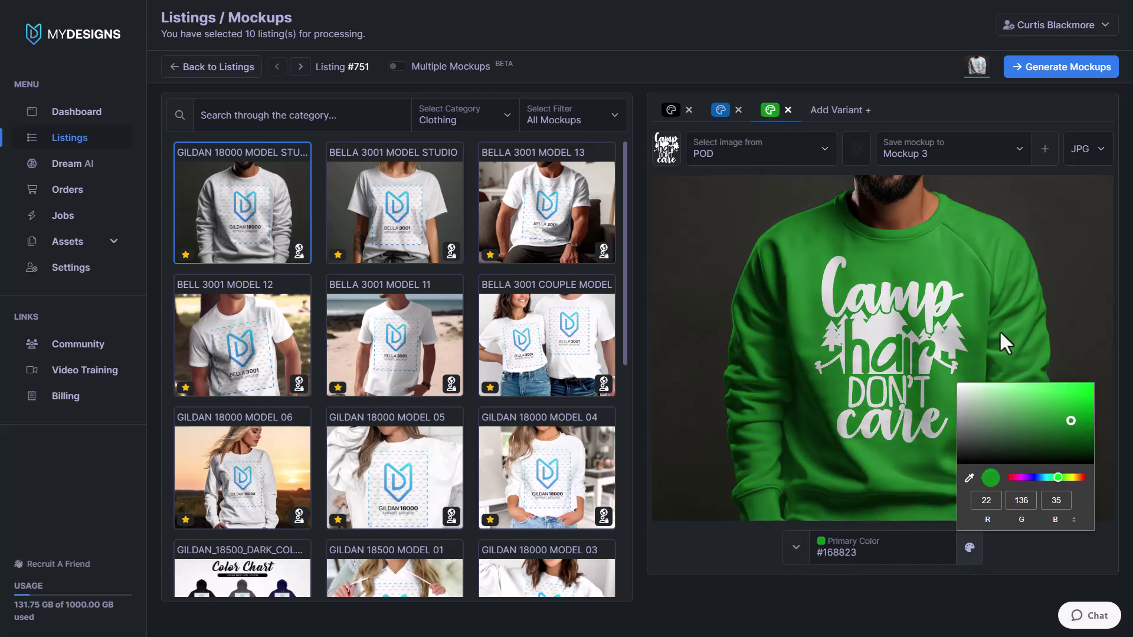
{"action": "left_click", "coordinate": [1001, 335]}
{"action": "left_click", "coordinate": [839, 109]}
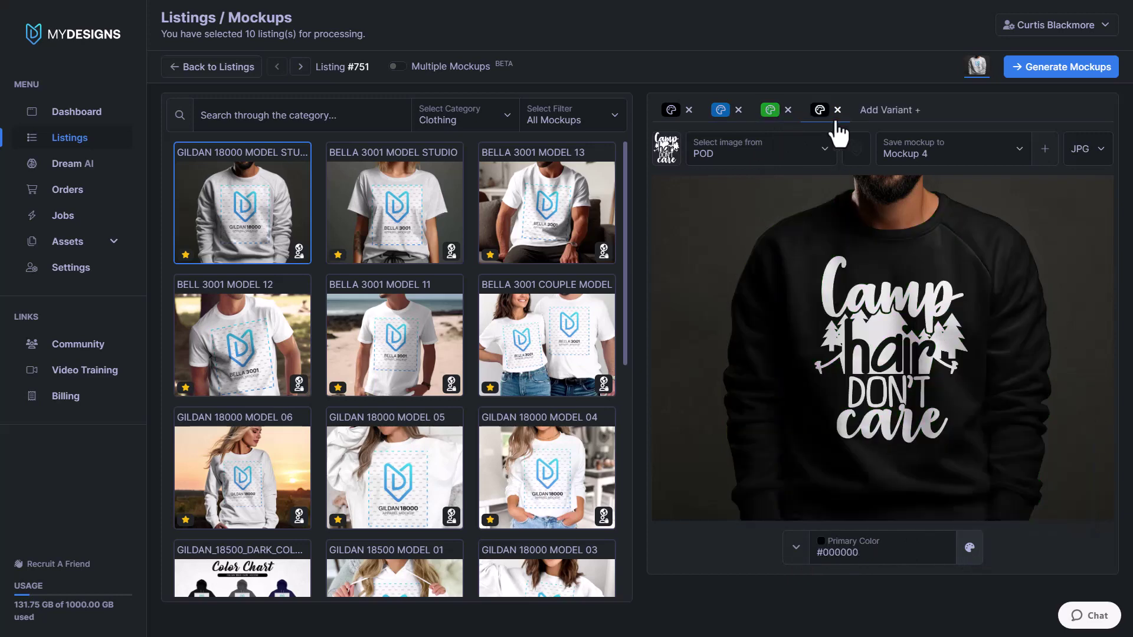
{"action": "left_click", "coordinate": [970, 560]}
{"action": "left_click", "coordinate": [1085, 425]}
{"action": "left_click_drag", "start_coordinate": [1085, 426], "coordinate": [1086, 394]}
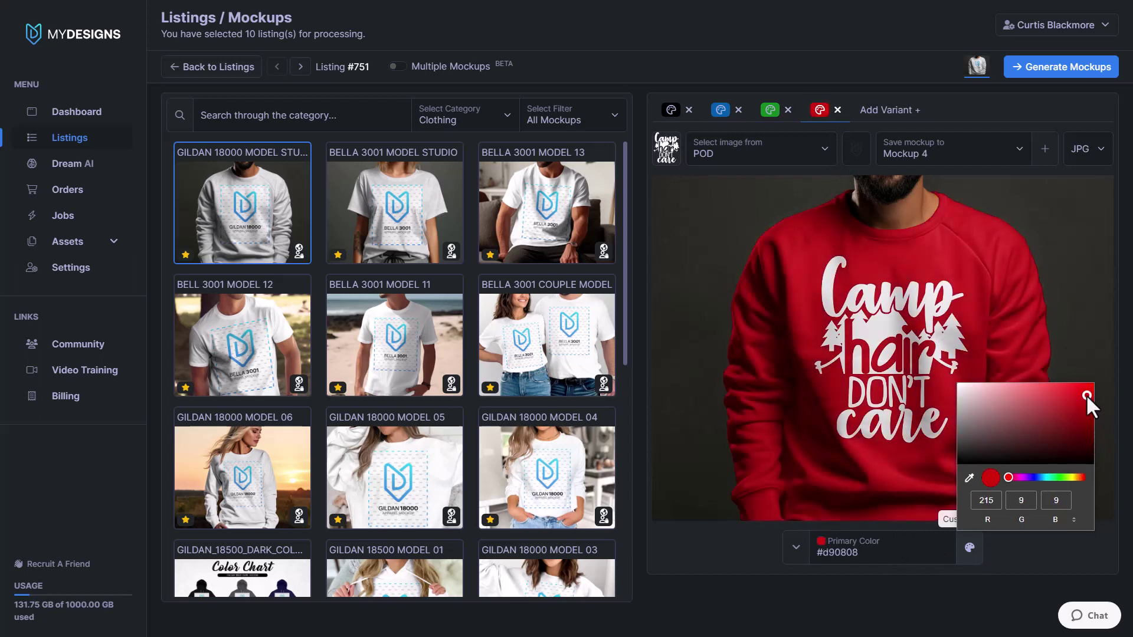
{"action": "left_click", "coordinate": [1022, 292]}
Add a fifth sweatshirt variant coloured yellow #b8bb07 for Mockup 5
{"action": "left_click", "coordinate": [885, 111]}
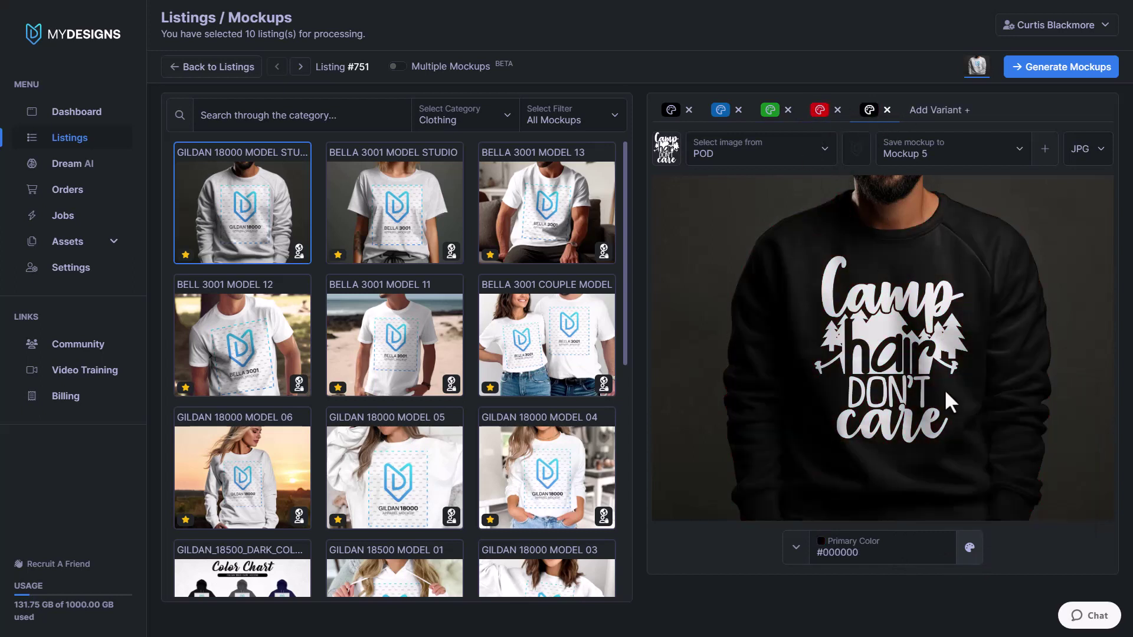
{"action": "left_click", "coordinate": [970, 551]}
{"action": "left_click", "coordinate": [1033, 477]}
{"action": "left_click", "coordinate": [1077, 403]}
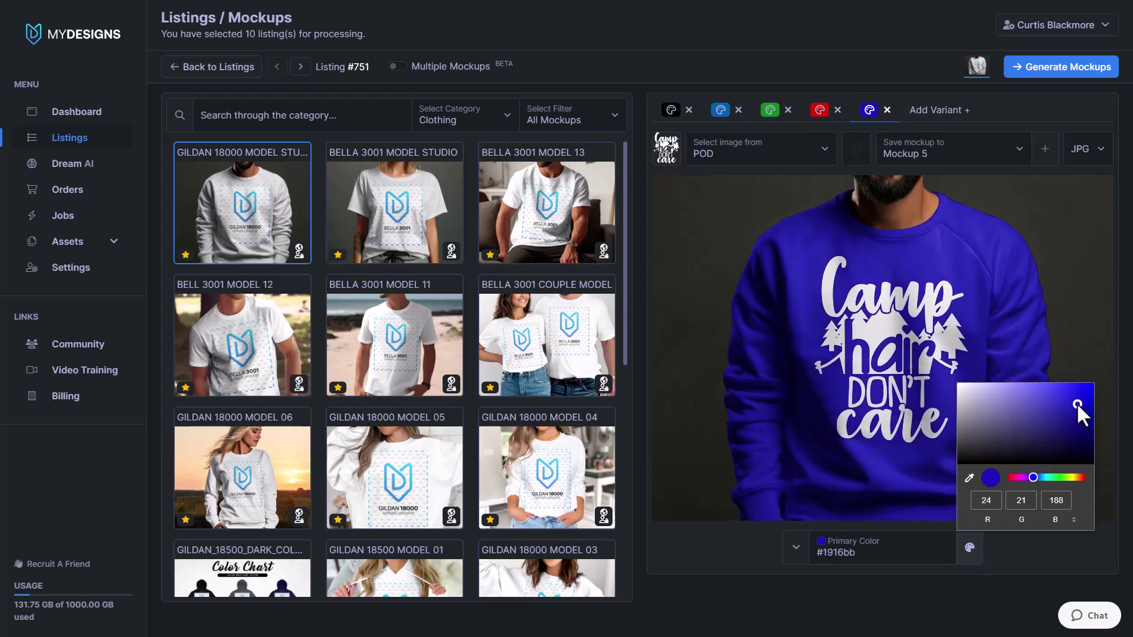
{"action": "left_click", "coordinate": [1072, 477]}
{"action": "mouse_move", "coordinate": [1079, 412]}
{"action": "left_mouse_down"}
{"action": "mouse_move", "coordinate": [1065, 388]}
{"action": "mouse_move", "coordinate": [1063, 409]}
{"action": "mouse_move", "coordinate": [1095, 420]}
{"action": "mouse_move", "coordinate": [1096, 386]}
{"action": "mouse_move", "coordinate": [1095, 405]}
{"action": "mouse_move", "coordinate": [1083, 403]}
{"action": "left_mouse_up"}
{"action": "left_click", "coordinate": [1027, 318]}
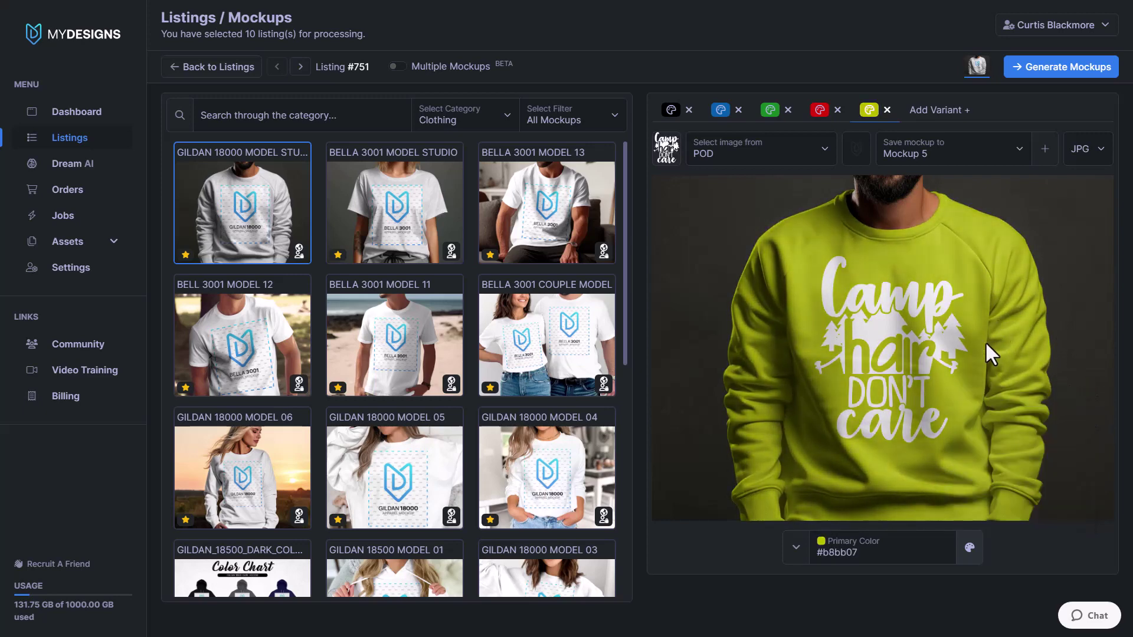
Preview the five colour variants and check the design image source and save slot
{"action": "left_click", "coordinate": [671, 111]}
{"action": "left_click", "coordinate": [719, 112]}
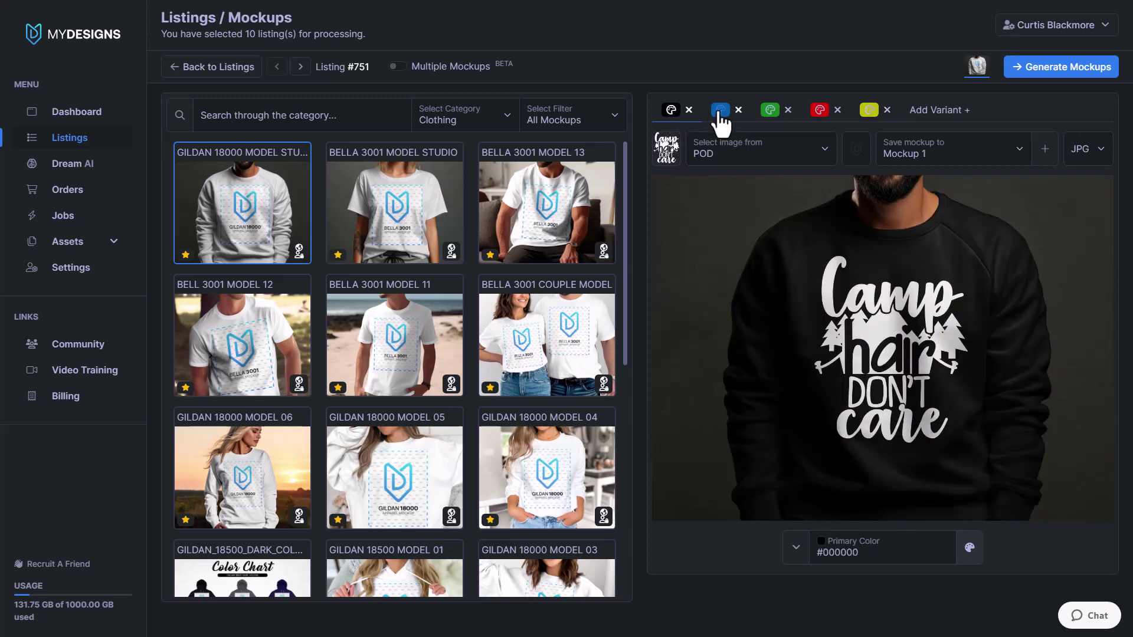
{"action": "left_click", "coordinate": [772, 114]}
{"action": "left_click", "coordinate": [821, 113]}
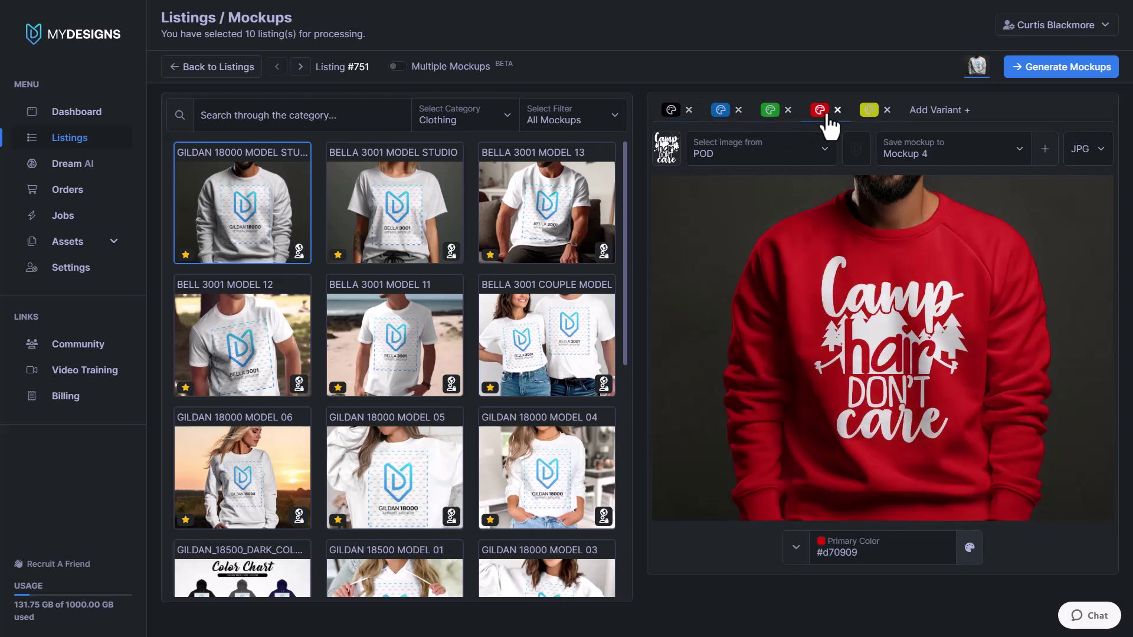
{"action": "left_click", "coordinate": [869, 111]}
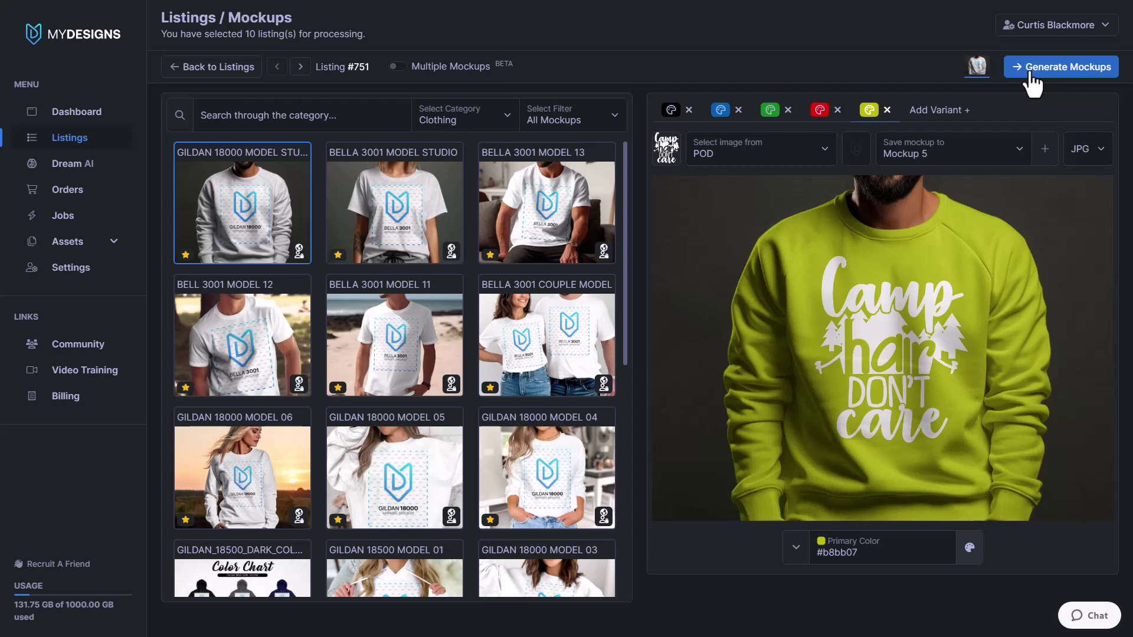
{"action": "left_click", "coordinate": [788, 152]}
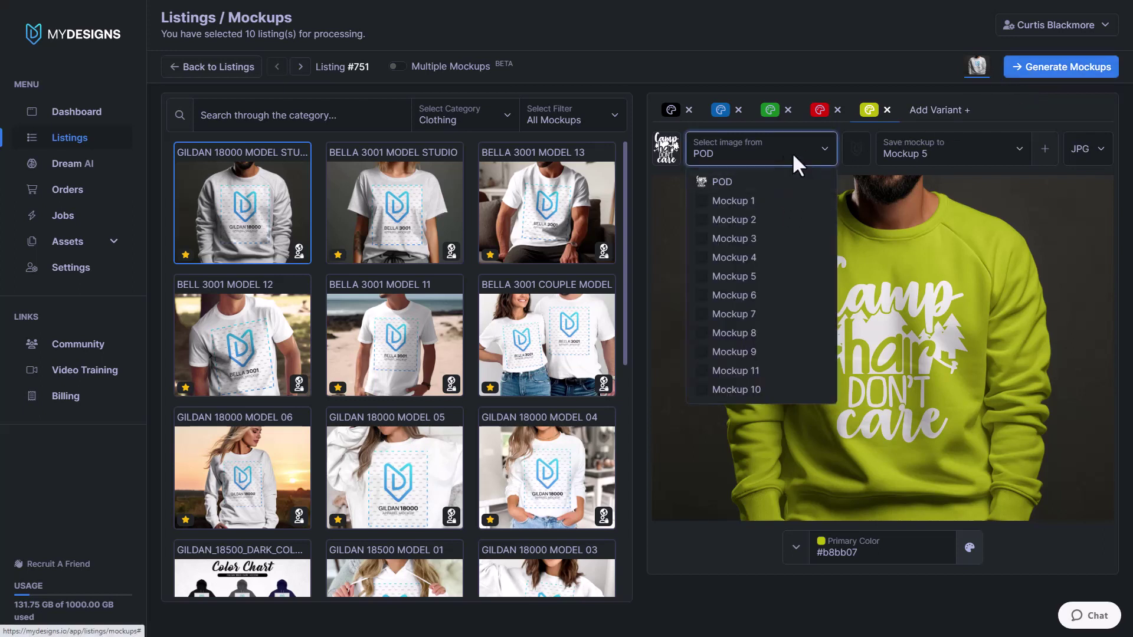
{"action": "left_click", "coordinate": [792, 153]}
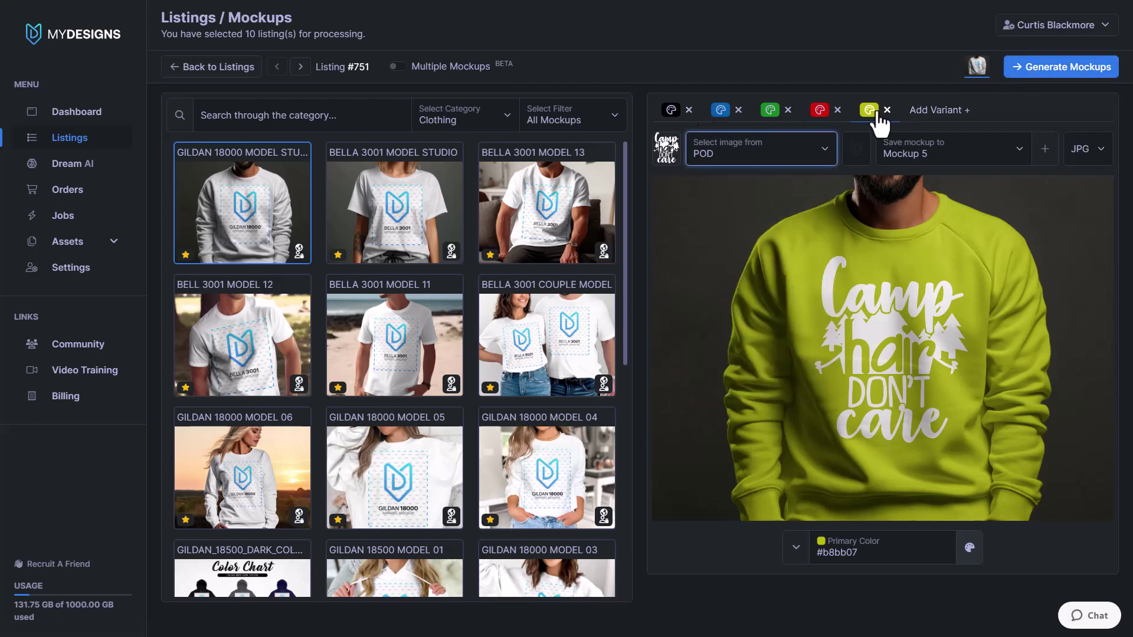
{"action": "left_click", "coordinate": [925, 158]}
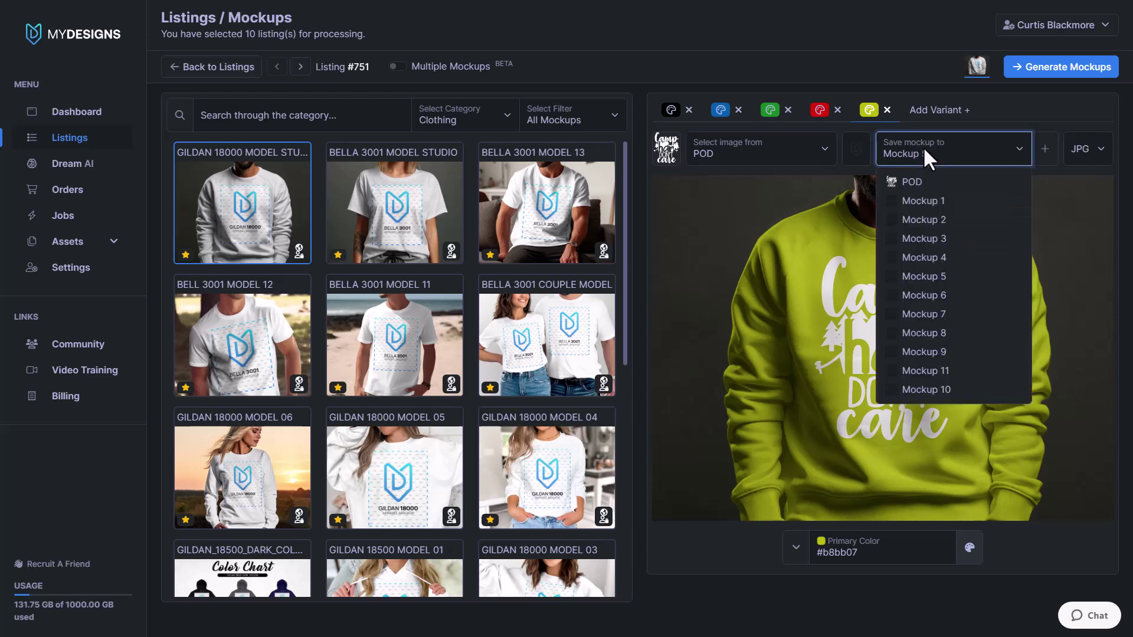
Recheck the variants and confirm generating sweatshirt mockups for all ten listings
{"action": "left_click", "coordinate": [821, 112]}
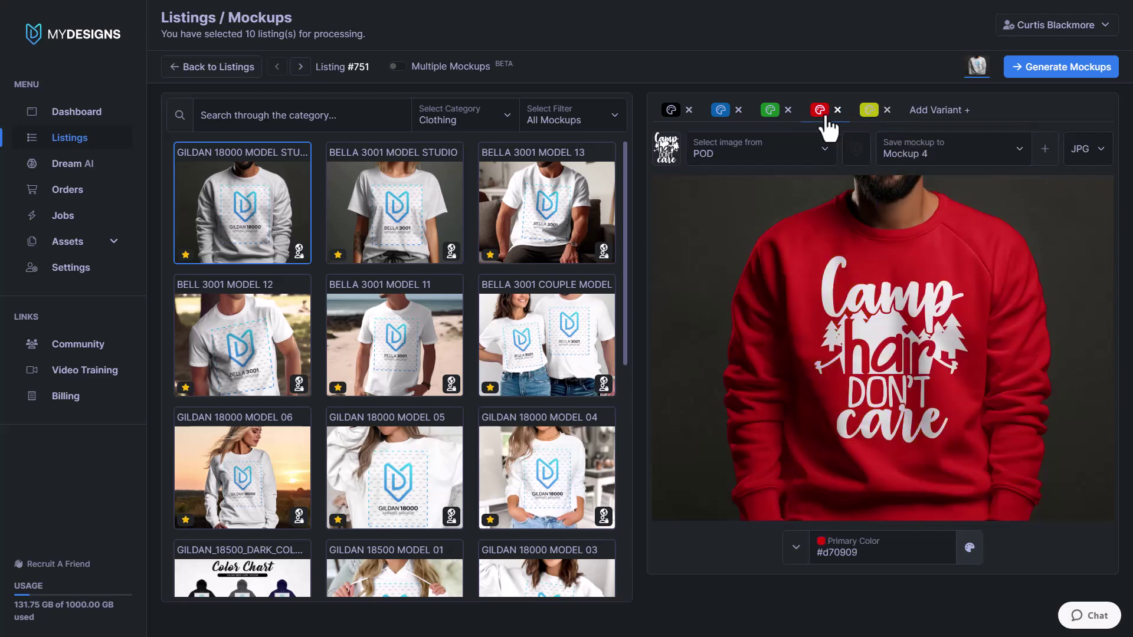
{"action": "left_click", "coordinate": [772, 117]}
{"action": "left_click", "coordinate": [723, 115]}
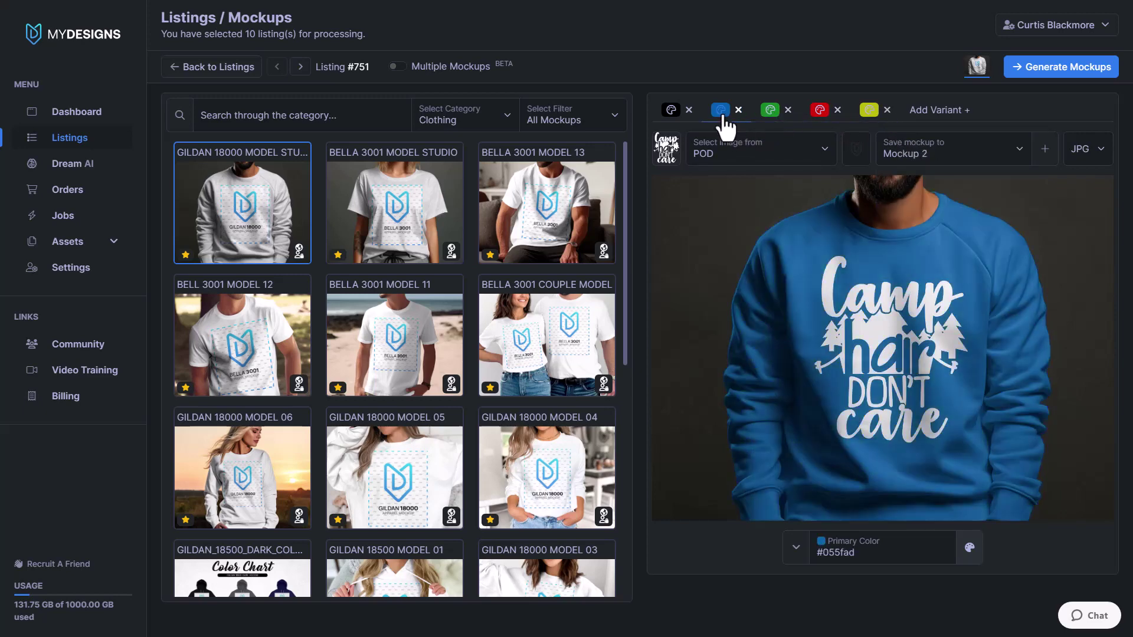
{"action": "left_click", "coordinate": [669, 115]}
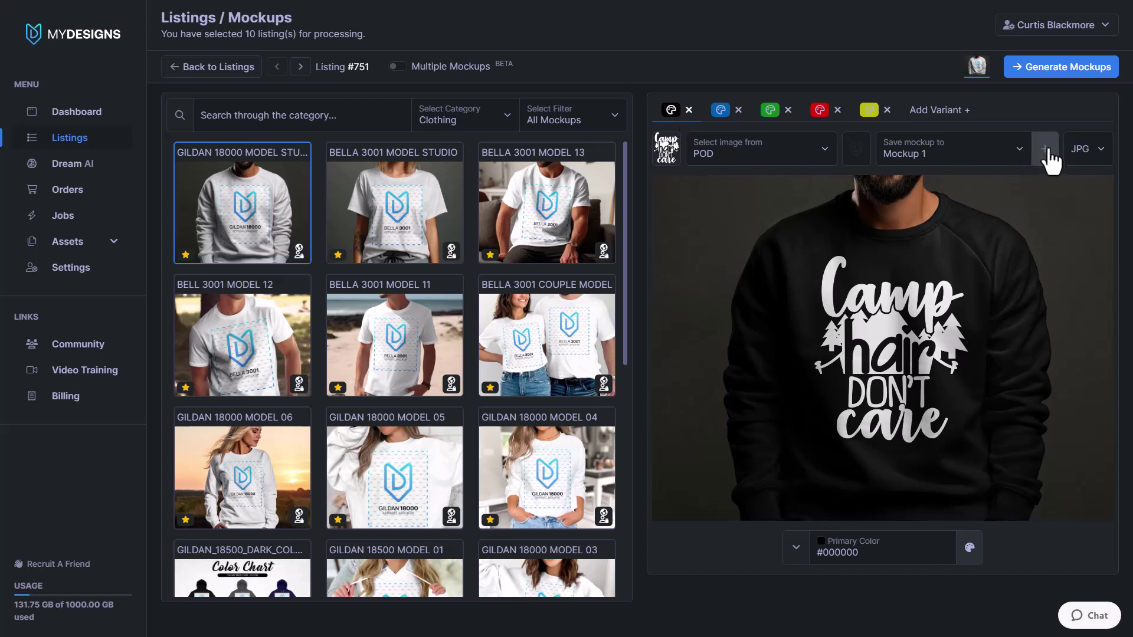
{"action": "left_click", "coordinate": [719, 113]}
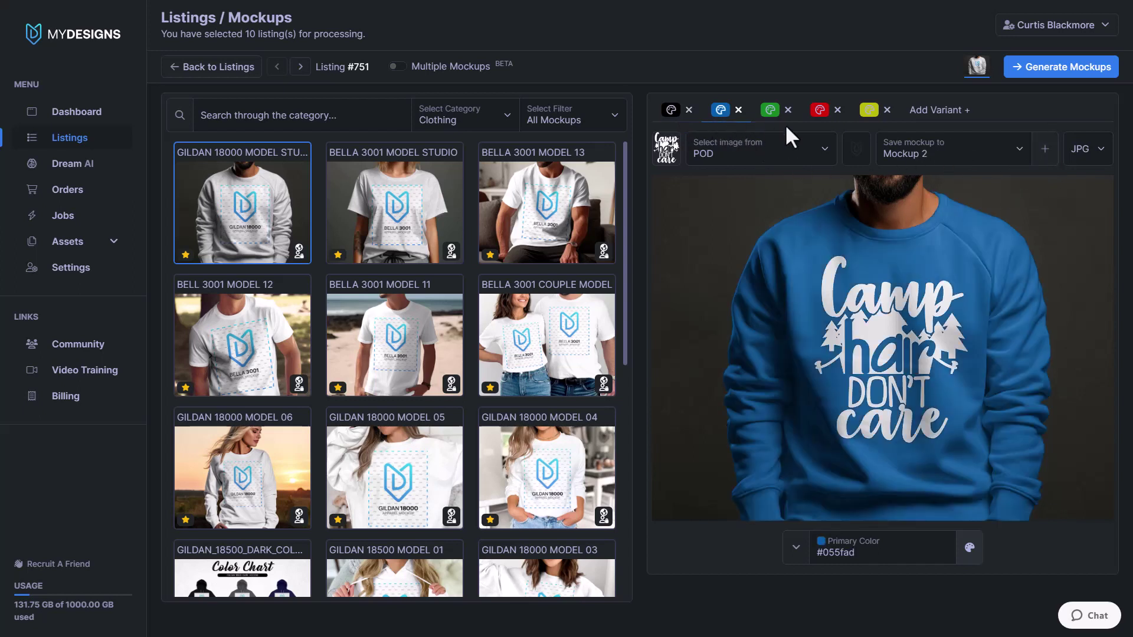
{"action": "left_click", "coordinate": [673, 112]}
{"action": "left_click", "coordinate": [721, 112]}
{"action": "key", "text": "Right"}
{"action": "left_click", "coordinate": [819, 111]}
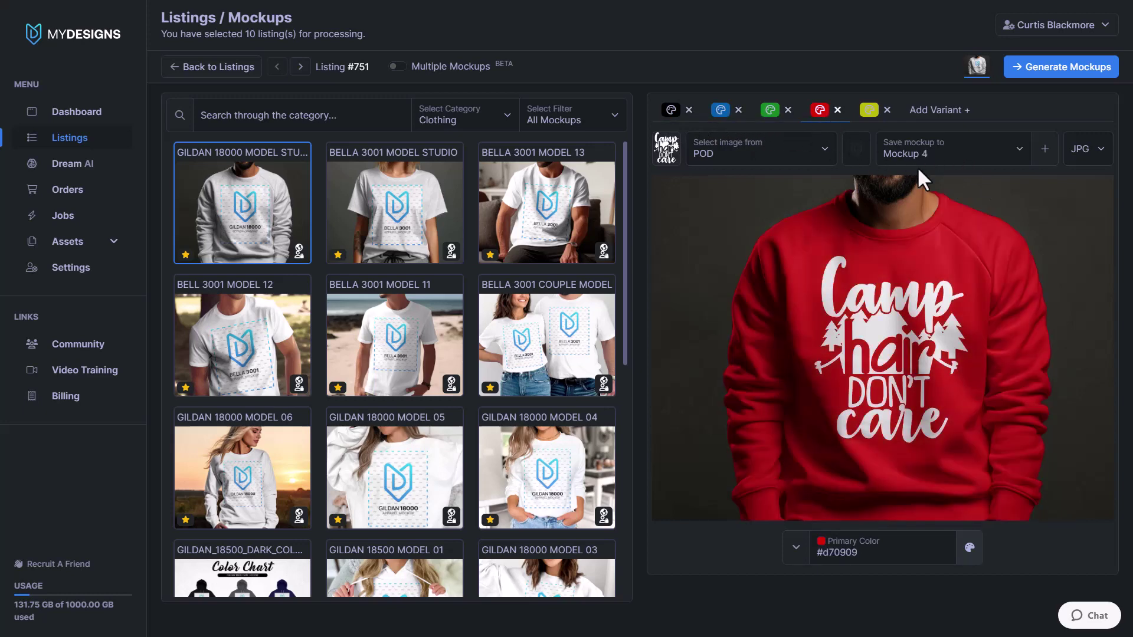
{"action": "left_click", "coordinate": [871, 111]}
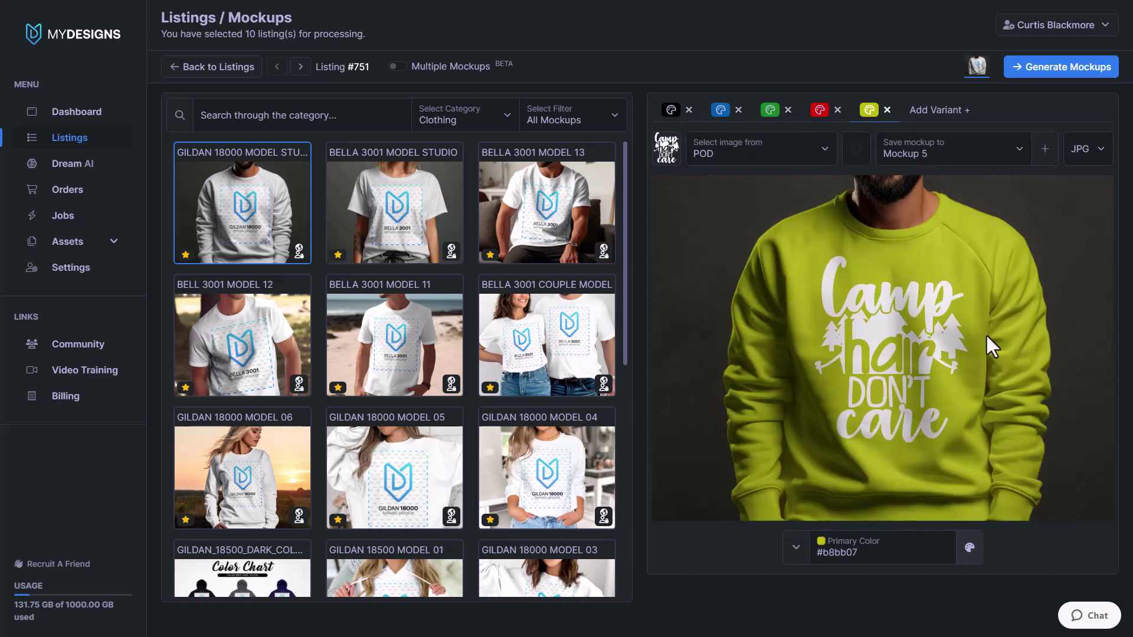
{"action": "left_click", "coordinate": [1056, 67]}
{"action": "left_click", "coordinate": [632, 147]}
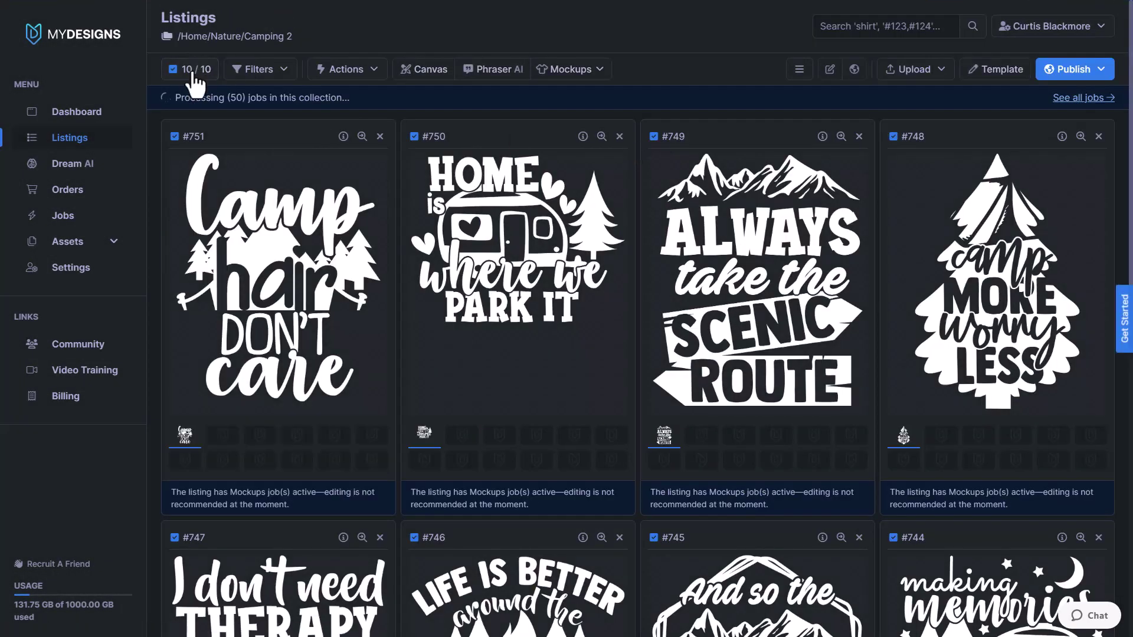
Preview the black, blue, green, red and yellow Mockup 1–5 thumbnails, ending on blue Mockup 2
{"action": "double_click", "coordinate": [245, 101]}
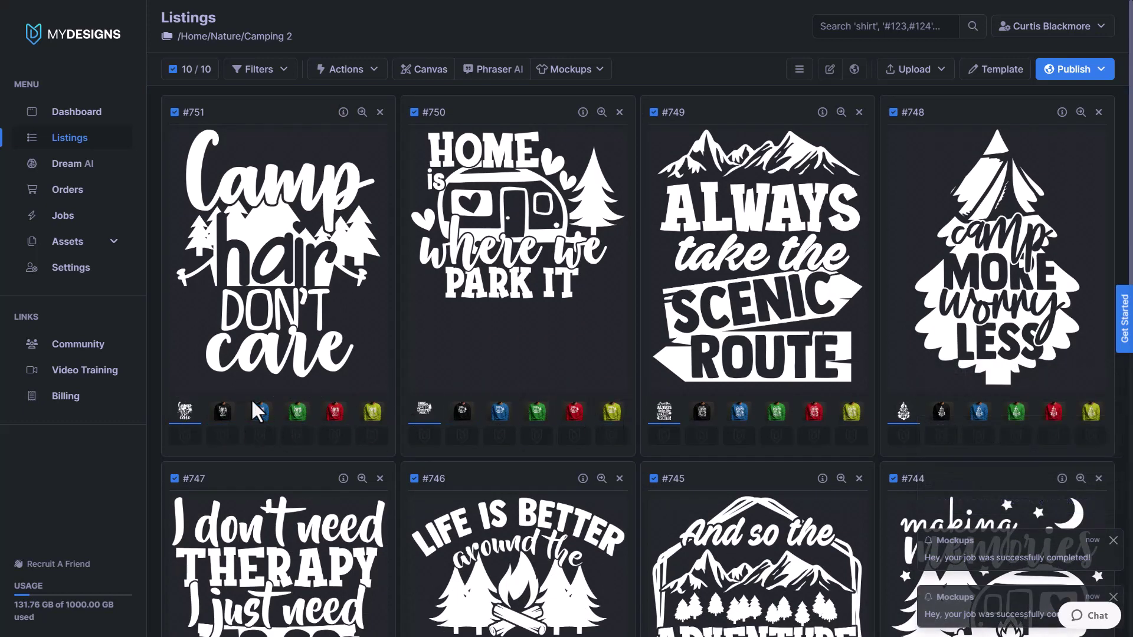
{"action": "left_click", "coordinate": [220, 412]}
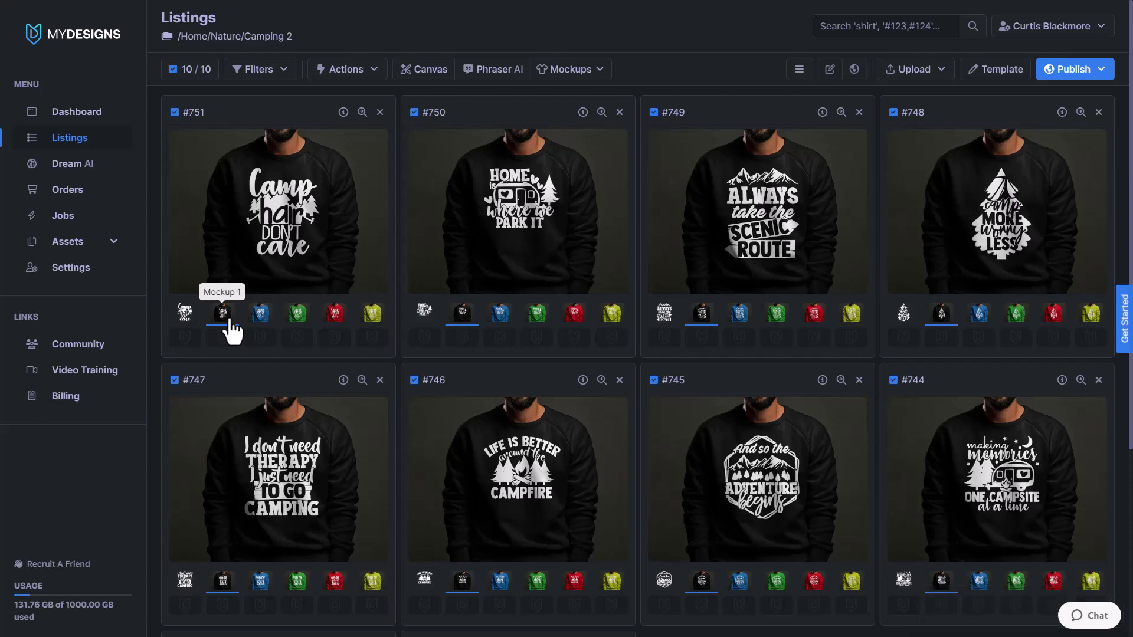
{"action": "left_click", "coordinate": [254, 322]}
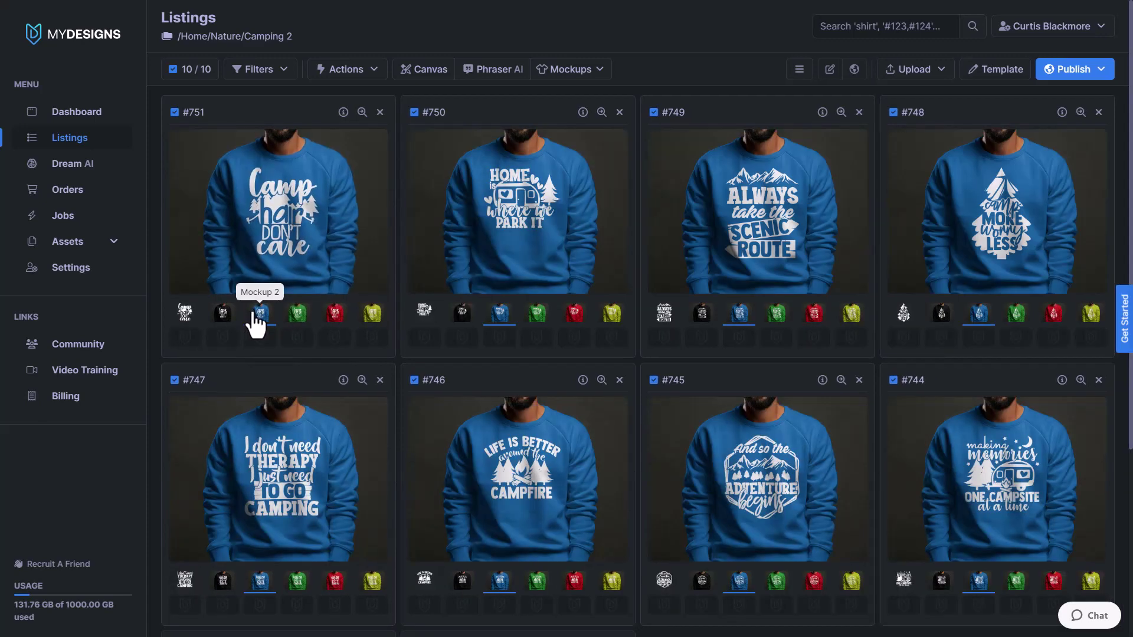
{"action": "left_click", "coordinate": [296, 315]}
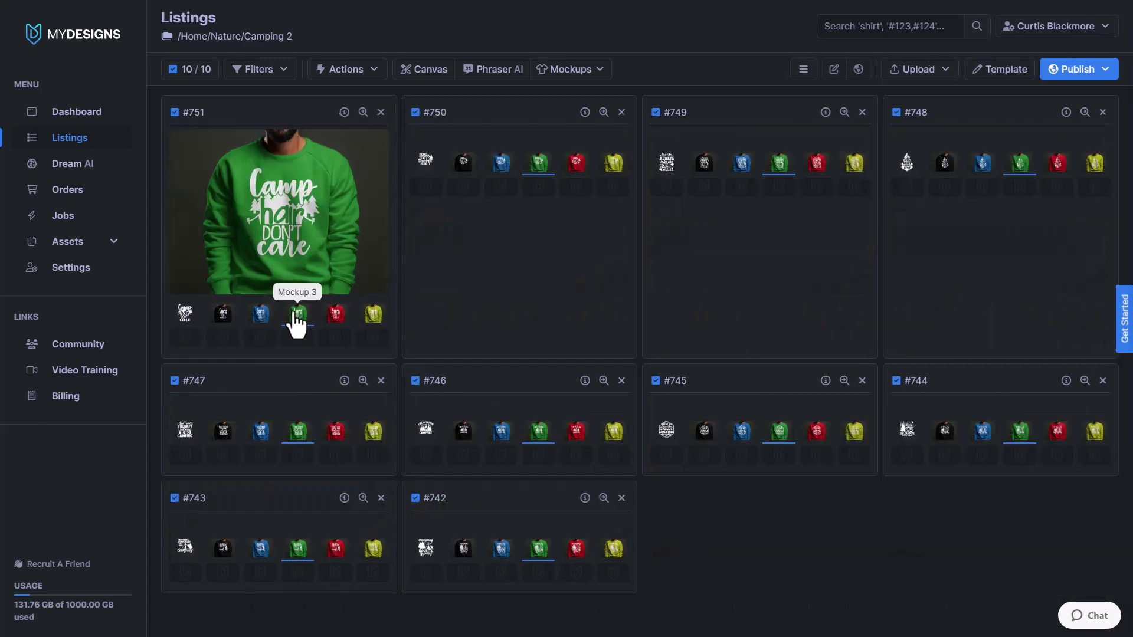
{"action": "left_click", "coordinate": [331, 317]}
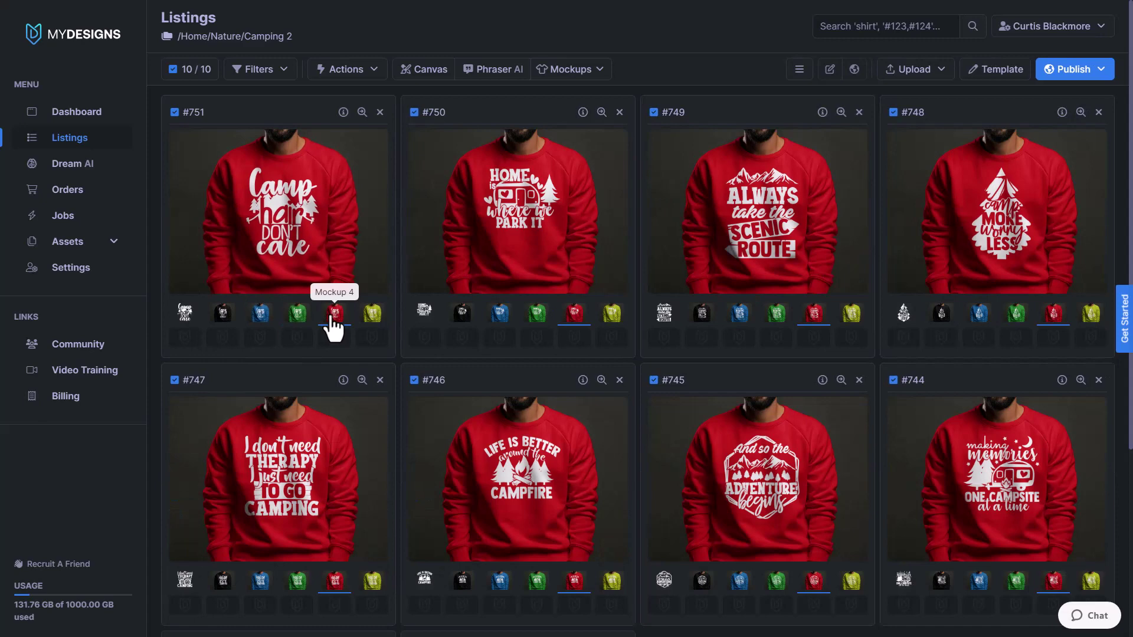
{"action": "left_click", "coordinate": [370, 319]}
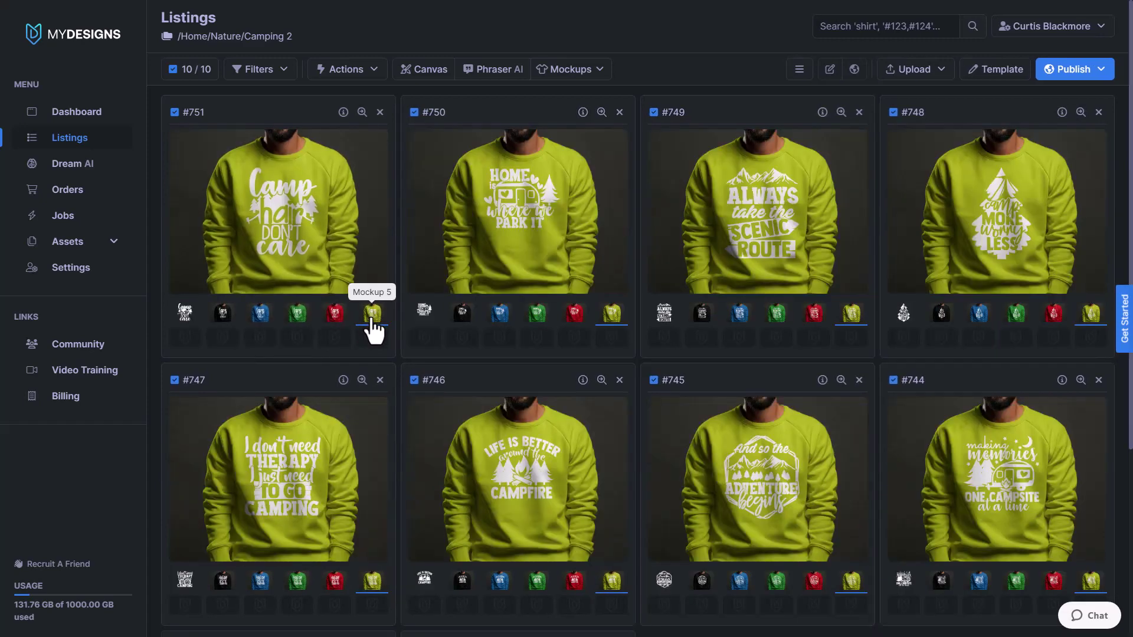
{"action": "left_click", "coordinate": [261, 319]}
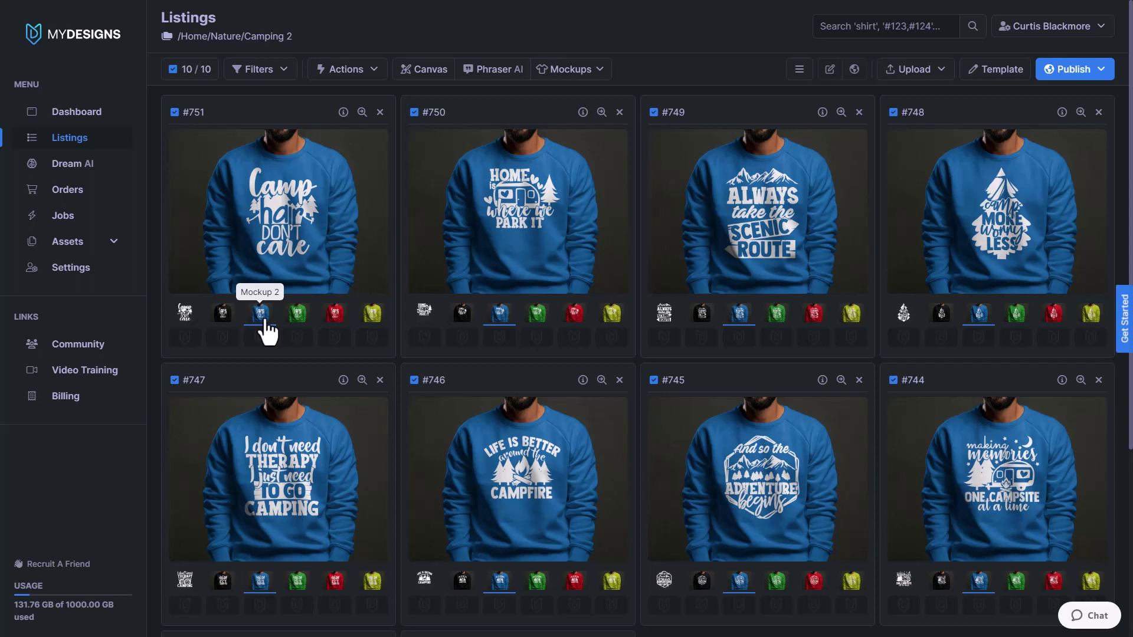
{"action": "left_click", "coordinate": [569, 70]}
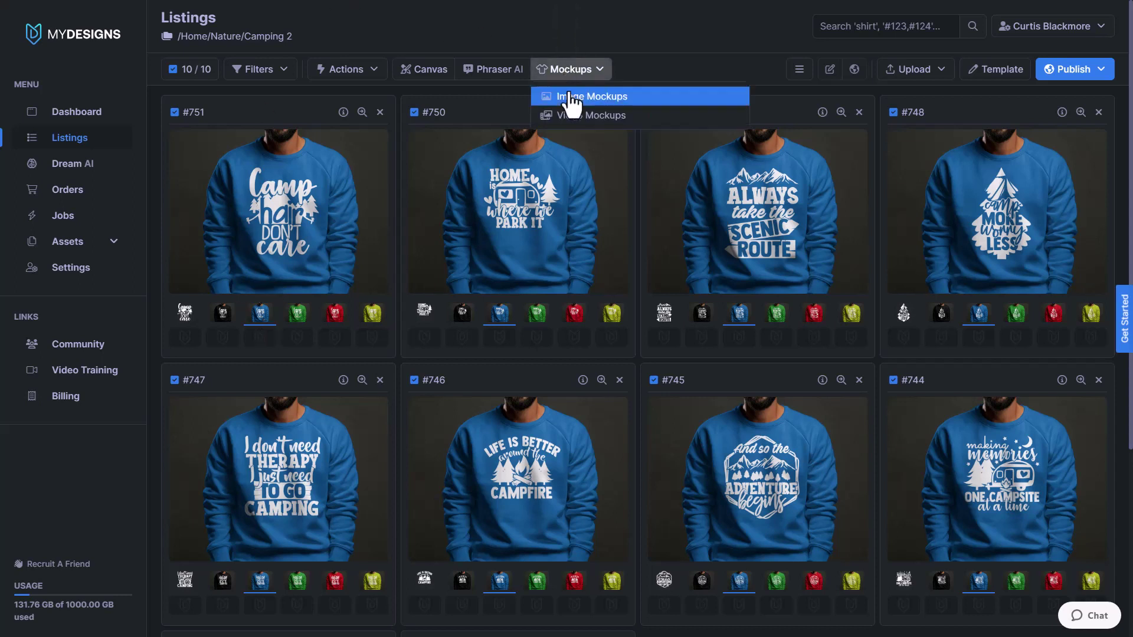
Enable Multiple Mockups and add the BELLA 3001 MODEL STUDIO and MODEL 13 templates
{"action": "left_click", "coordinate": [576, 99]}
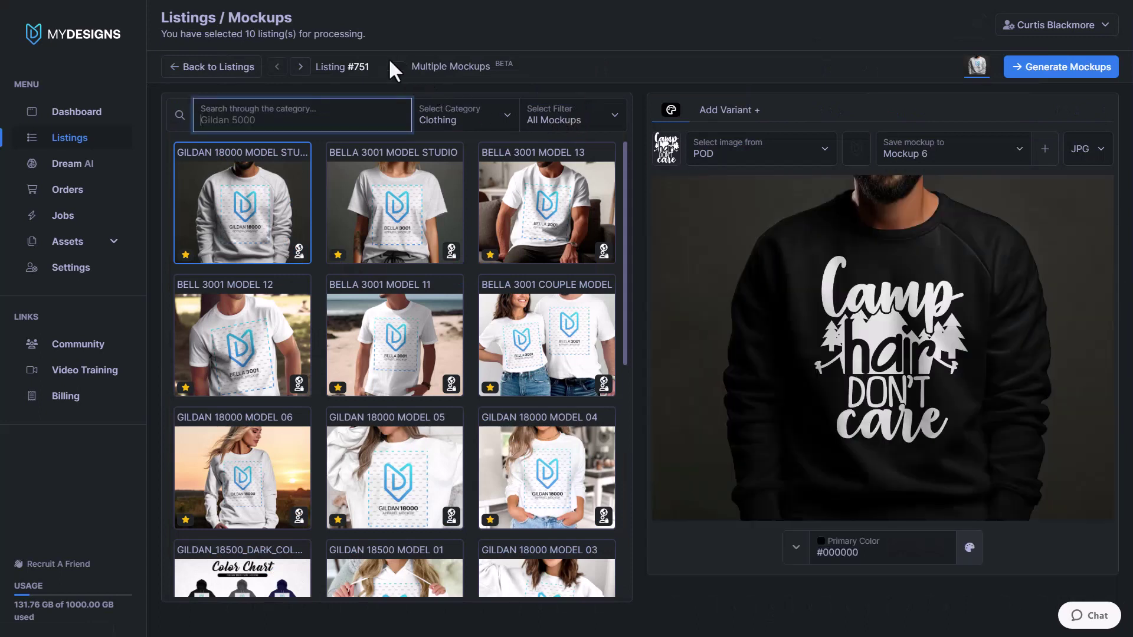
{"action": "left_click_drag", "start_coordinate": [398, 72], "coordinate": [564, 65]}
{"action": "left_click", "coordinate": [520, 68]}
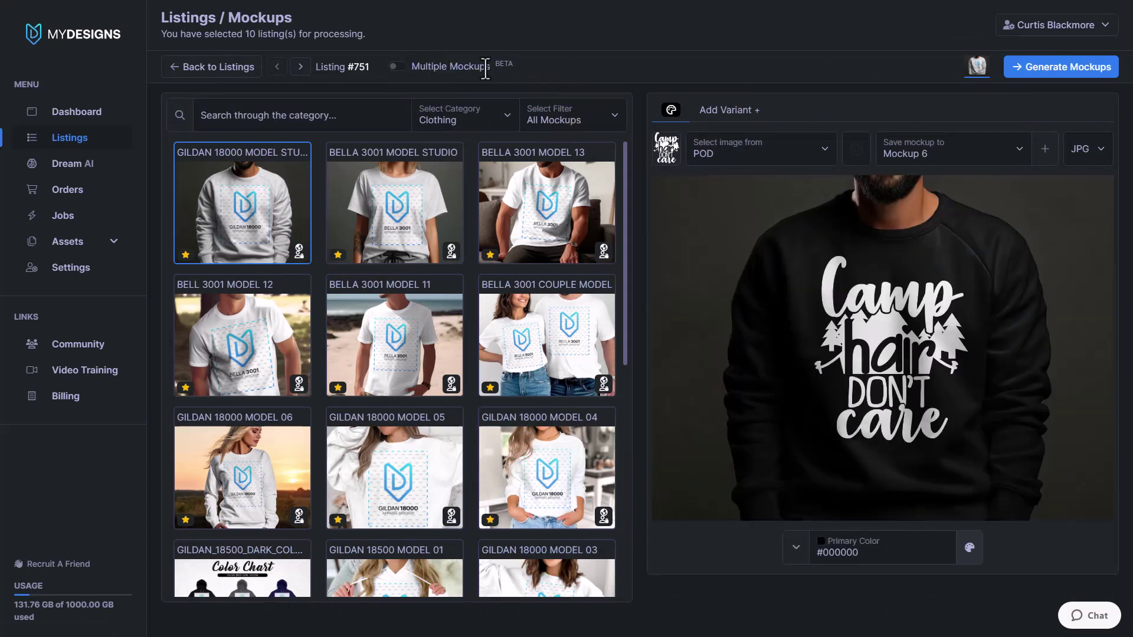
{"action": "left_click", "coordinate": [398, 68]}
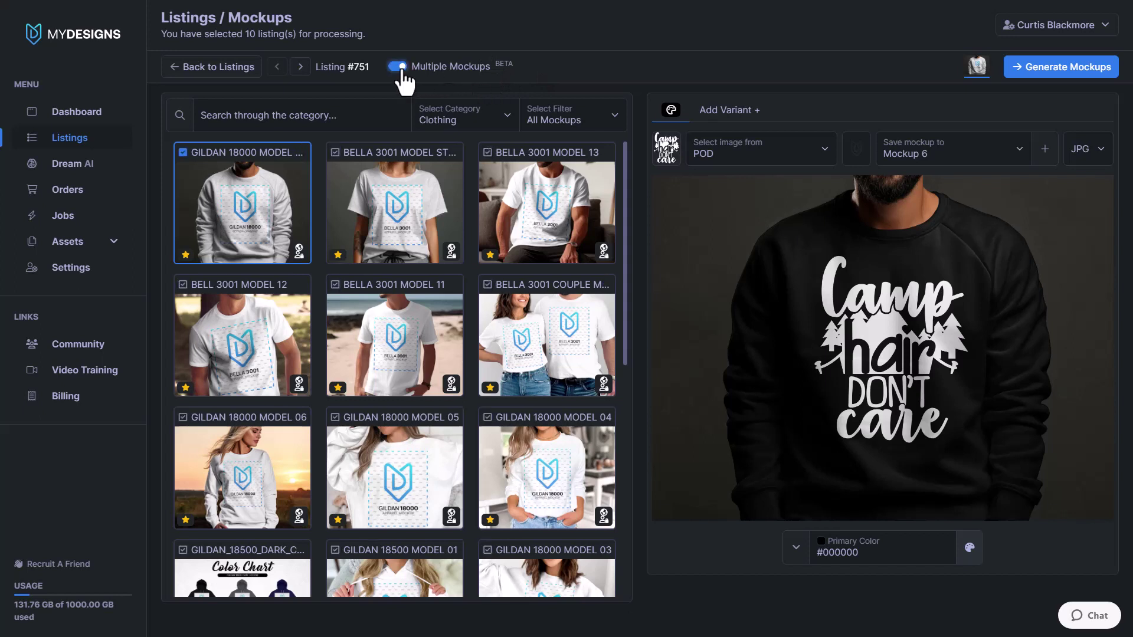
{"action": "left_click", "coordinate": [334, 173]}
{"action": "left_click", "coordinate": [485, 177]}
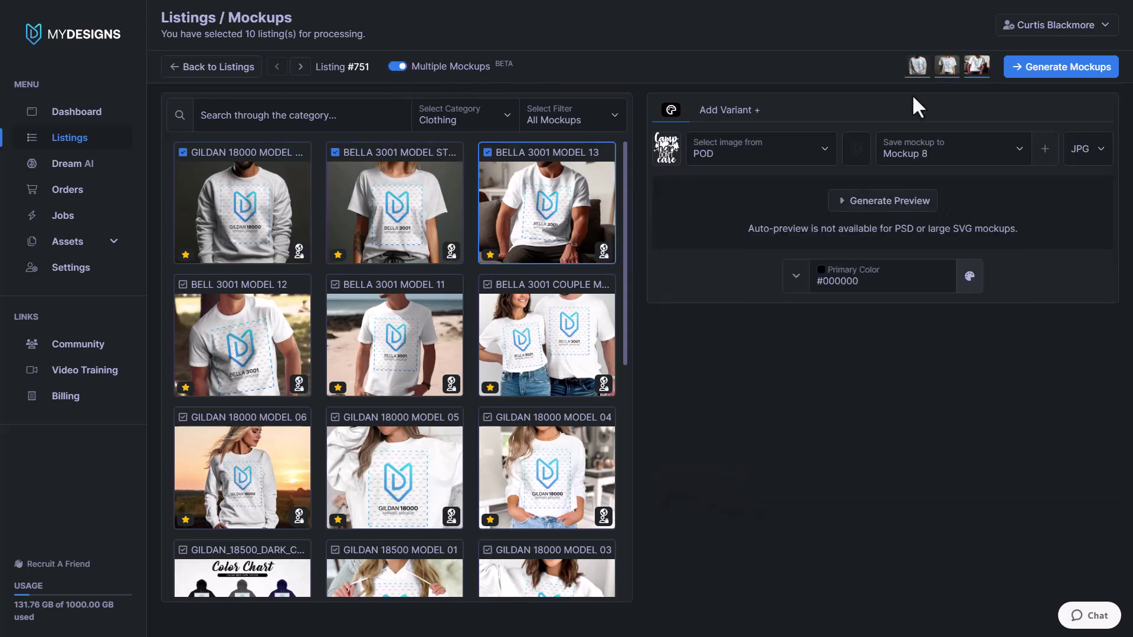
Colour the studio tee grey #6b6b6b and the MODEL 13 tee SwiftPOD 180 Blue, then generate
{"action": "left_click", "coordinate": [944, 72]}
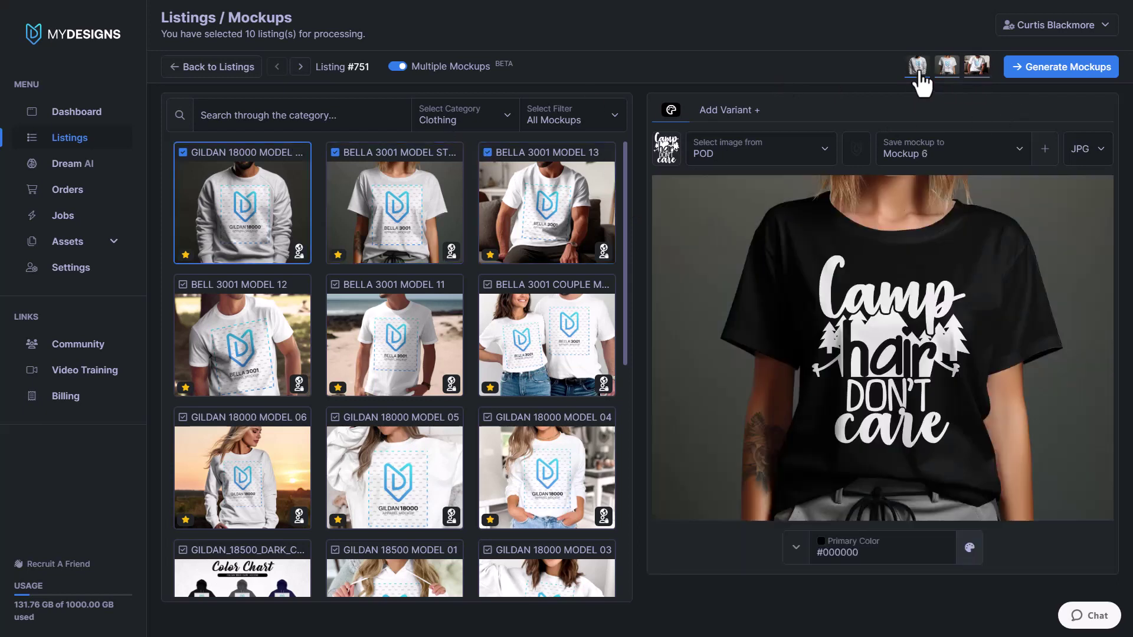
{"action": "left_click", "coordinate": [919, 72]}
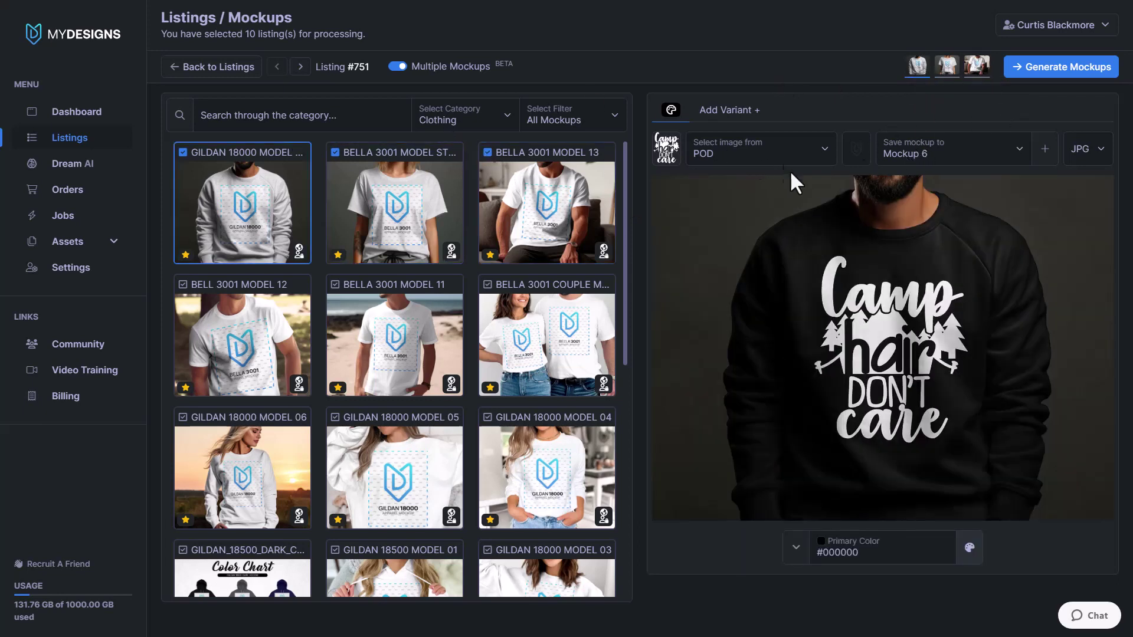
{"action": "left_click", "coordinate": [947, 67]}
{"action": "left_click", "coordinate": [969, 547]}
{"action": "left_click_drag", "start_coordinate": [964, 435], "coordinate": [947, 429]}
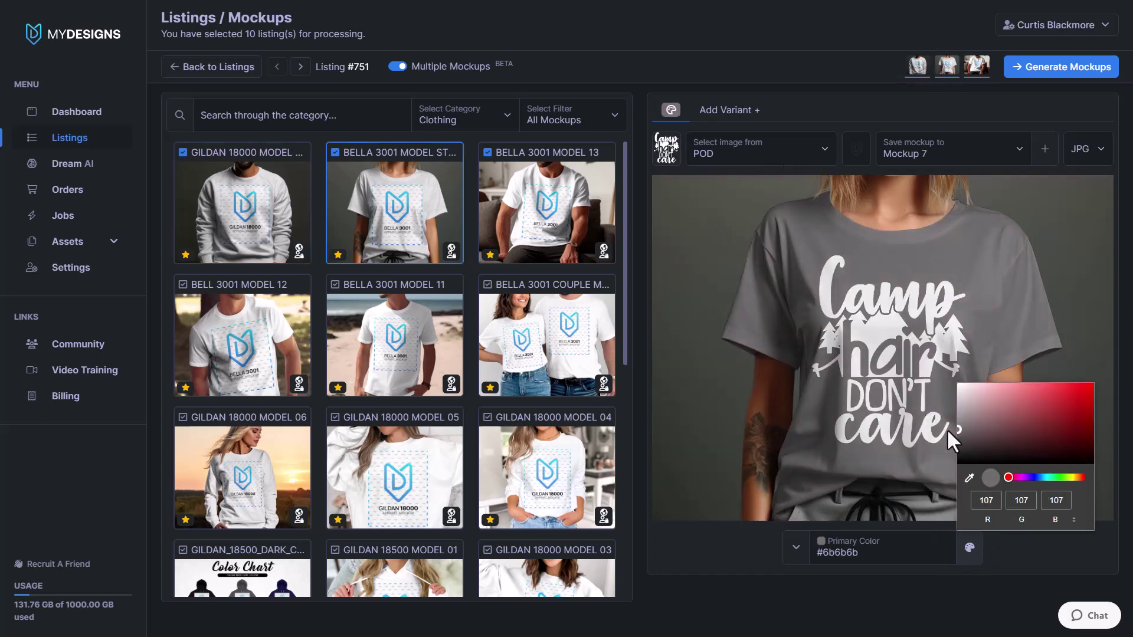
{"action": "left_click", "coordinate": [979, 65]}
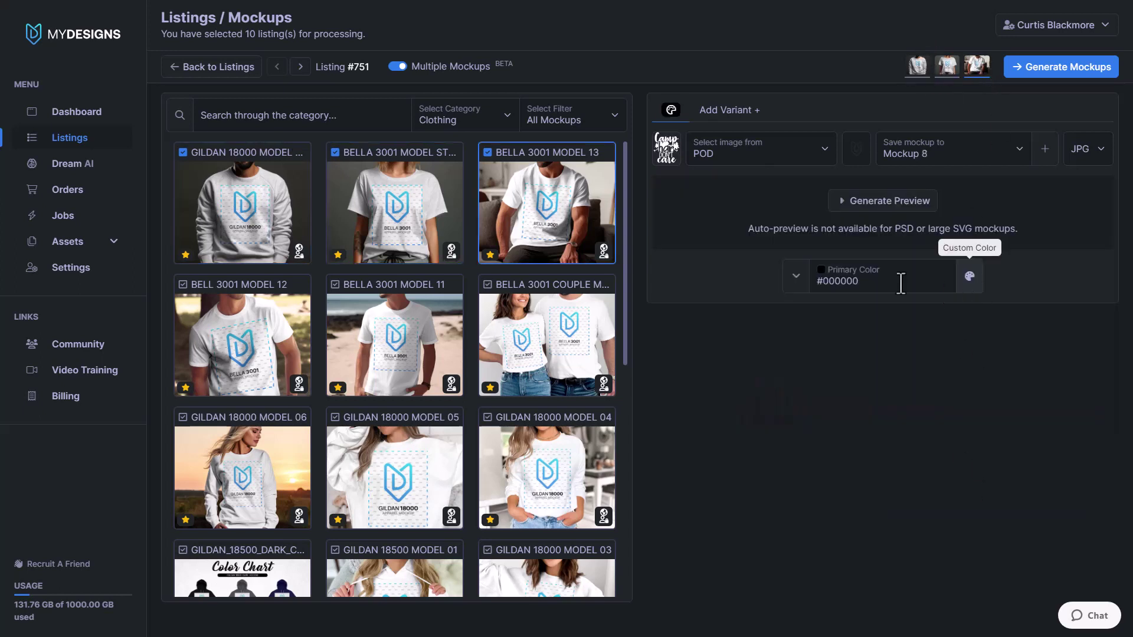
{"action": "left_click", "coordinate": [796, 275]}
{"action": "left_click", "coordinate": [942, 383]}
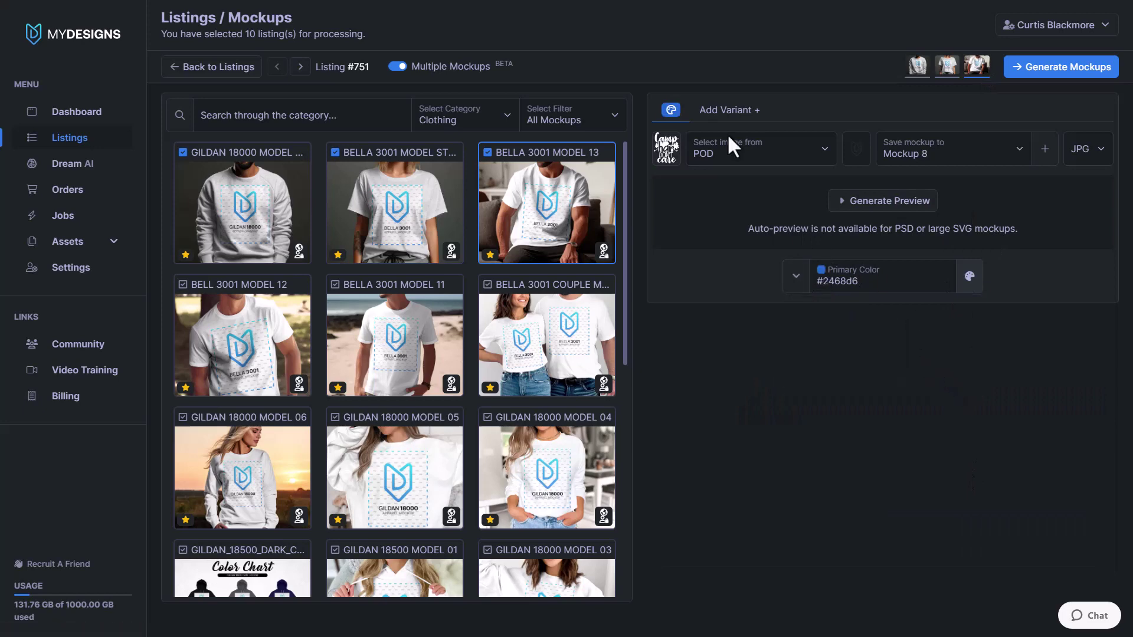
{"action": "left_click", "coordinate": [1030, 72]}
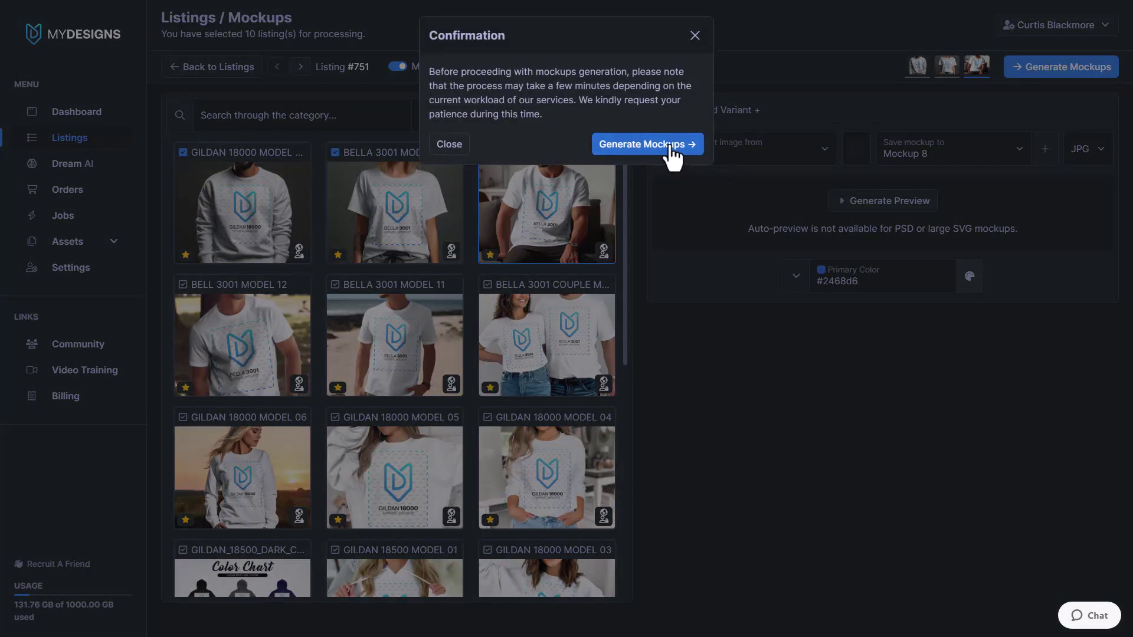
Confirm generating the three new mockups for the ten listings
{"action": "left_click", "coordinate": [647, 144]}
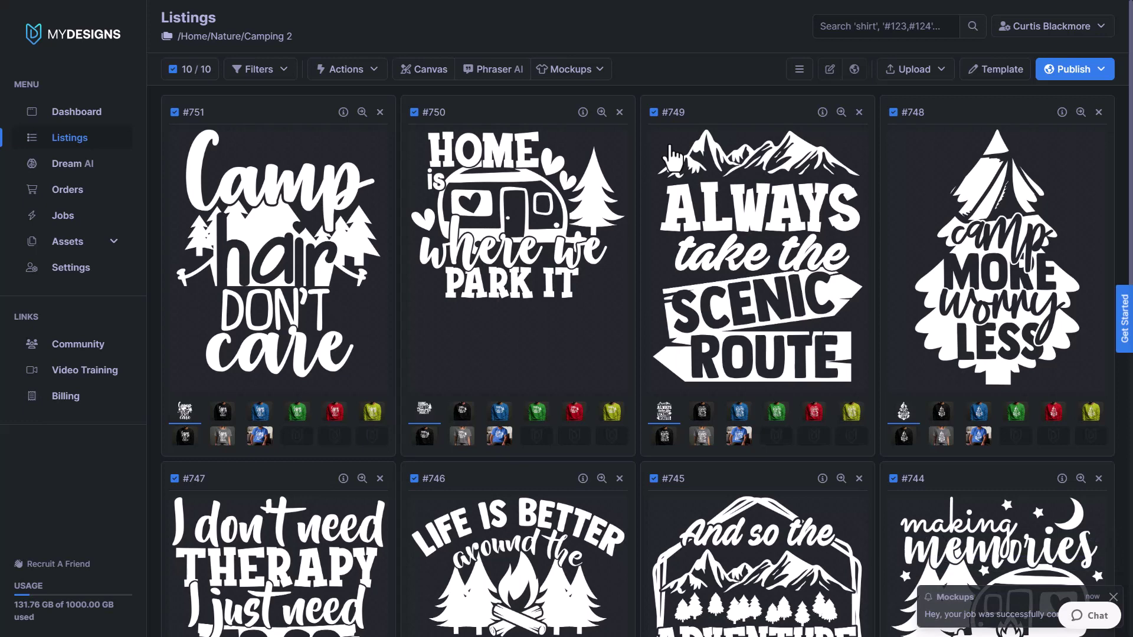
Preview the new black sweatshirt, grey tee and blue model tee thumbnails on a listing card
{"action": "left_click", "coordinate": [904, 437]}
{"action": "left_click", "coordinate": [904, 338]}
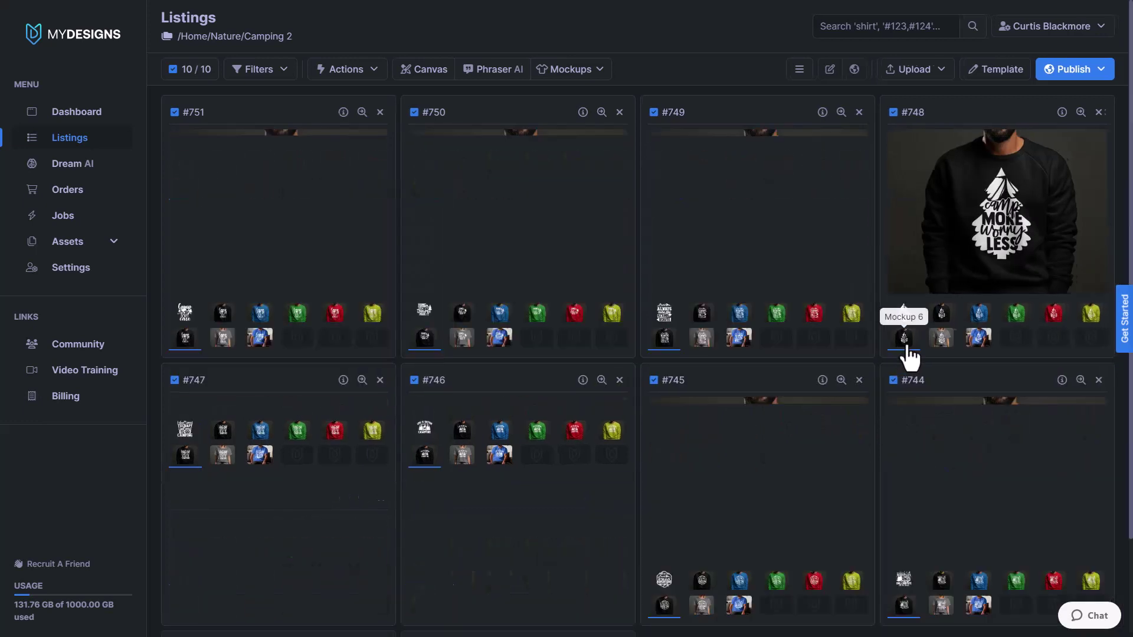
{"action": "left_click", "coordinate": [945, 342]}
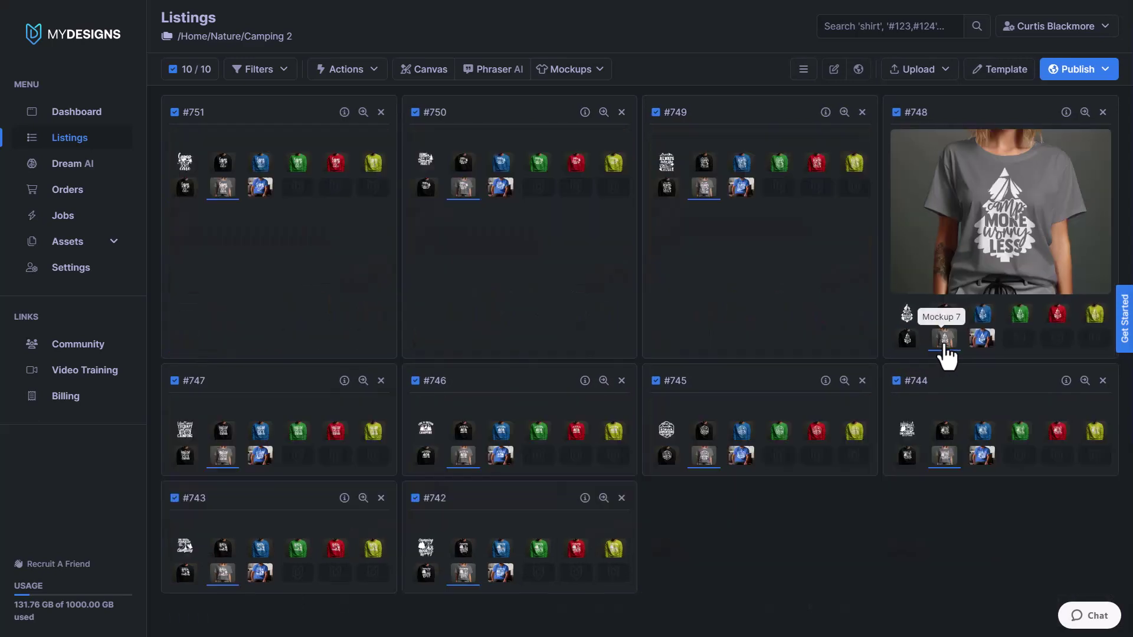
{"action": "left_click", "coordinate": [980, 341]}
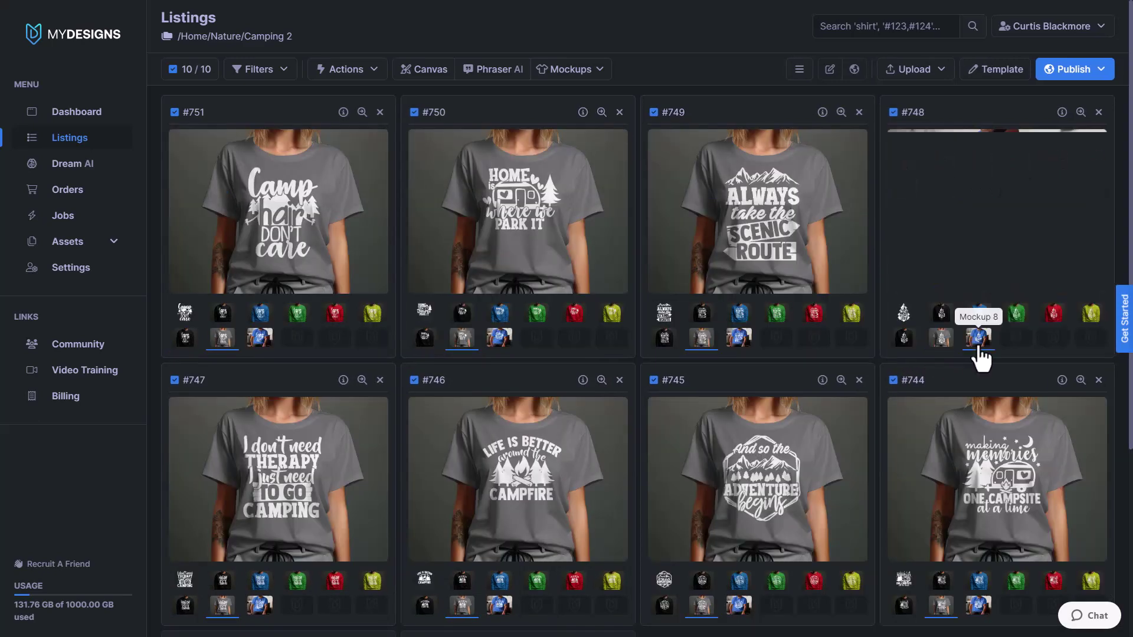